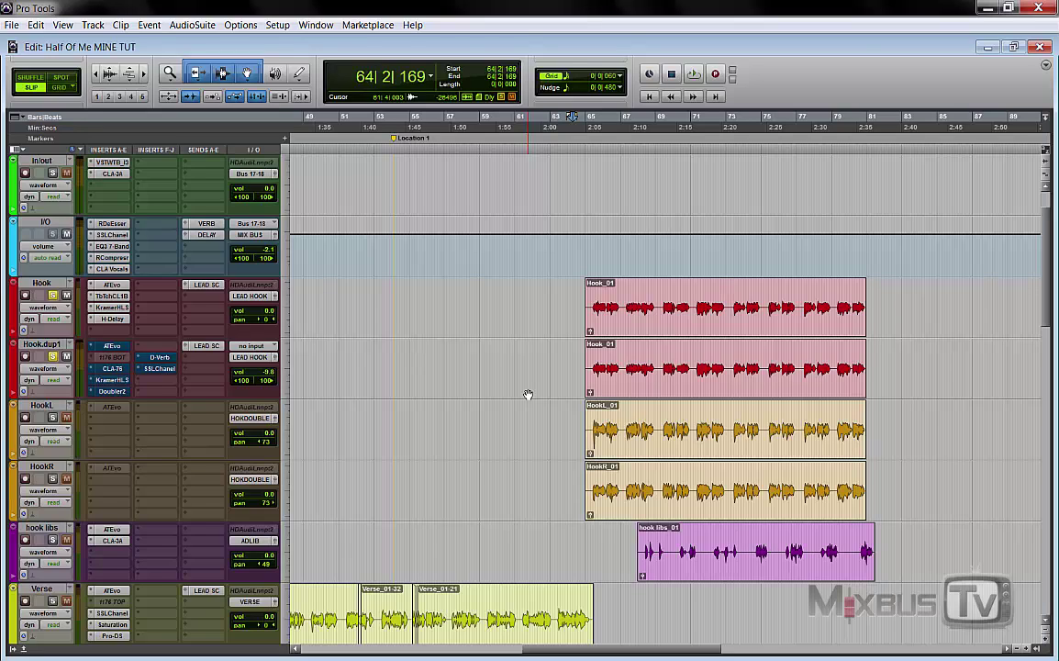
# - Take Auto-Tune Evo on the Hook.dup1 track out of bypass and audition the corrected vocal from around bar 68
pyautogui.click(648, 368)
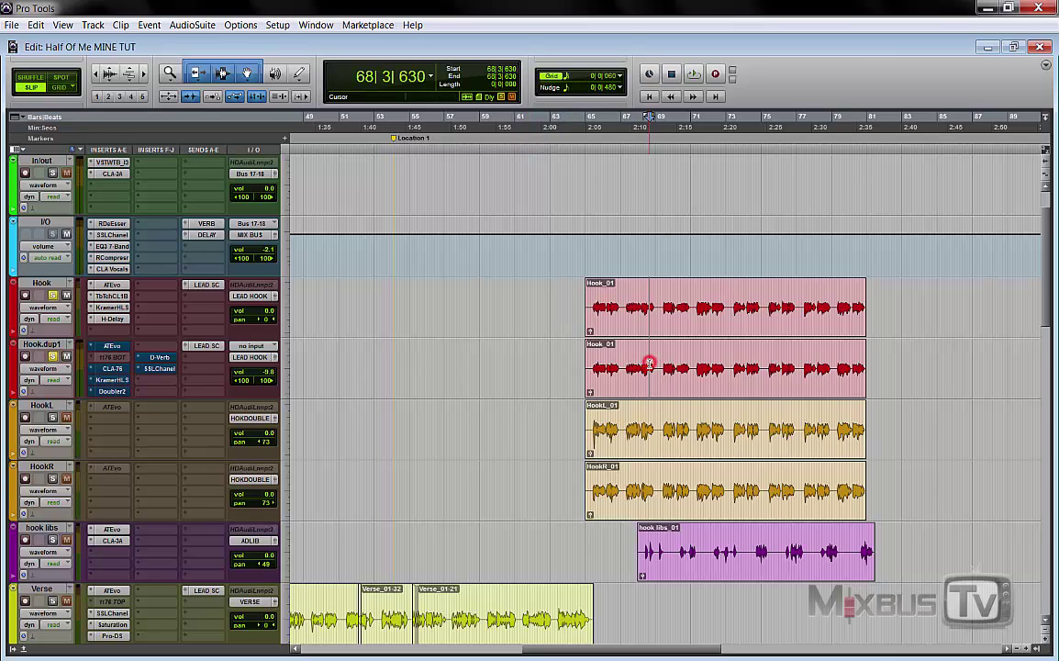
pyautogui.click(112, 346)
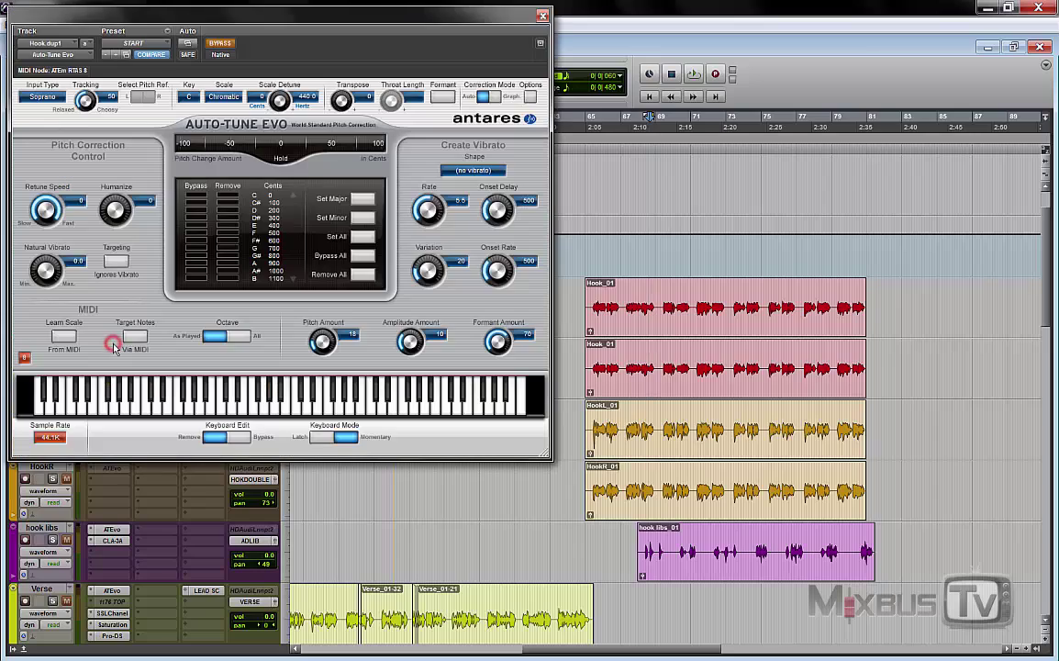
pyautogui.moveTo(370, 20); pyautogui.dragTo(586, 8)
pyautogui.scroll(2, 52, 385)
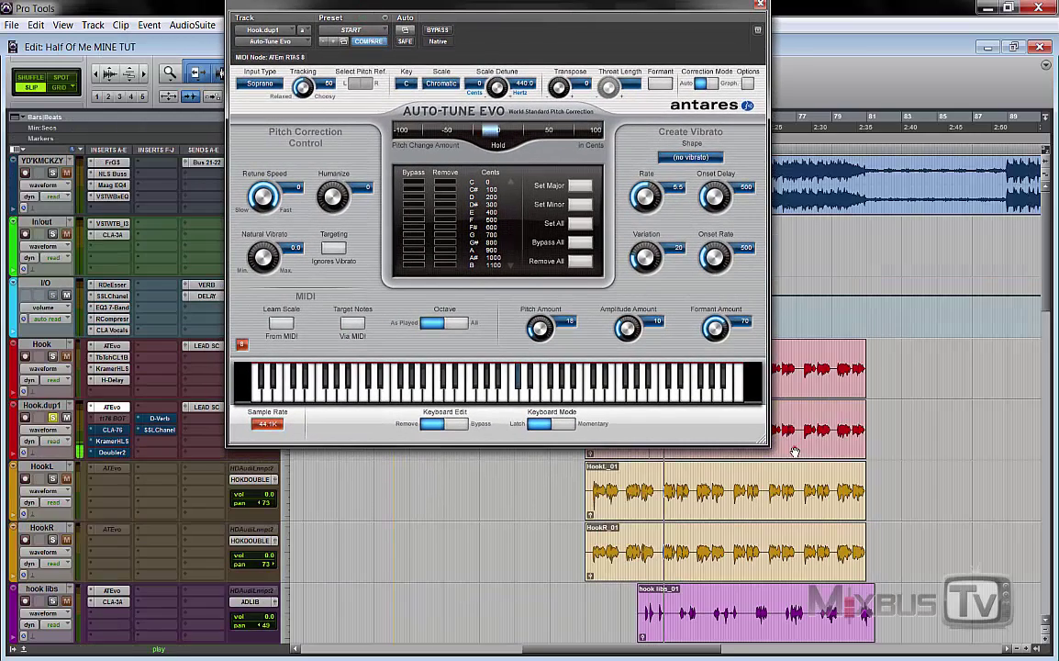
pyautogui.press('space')
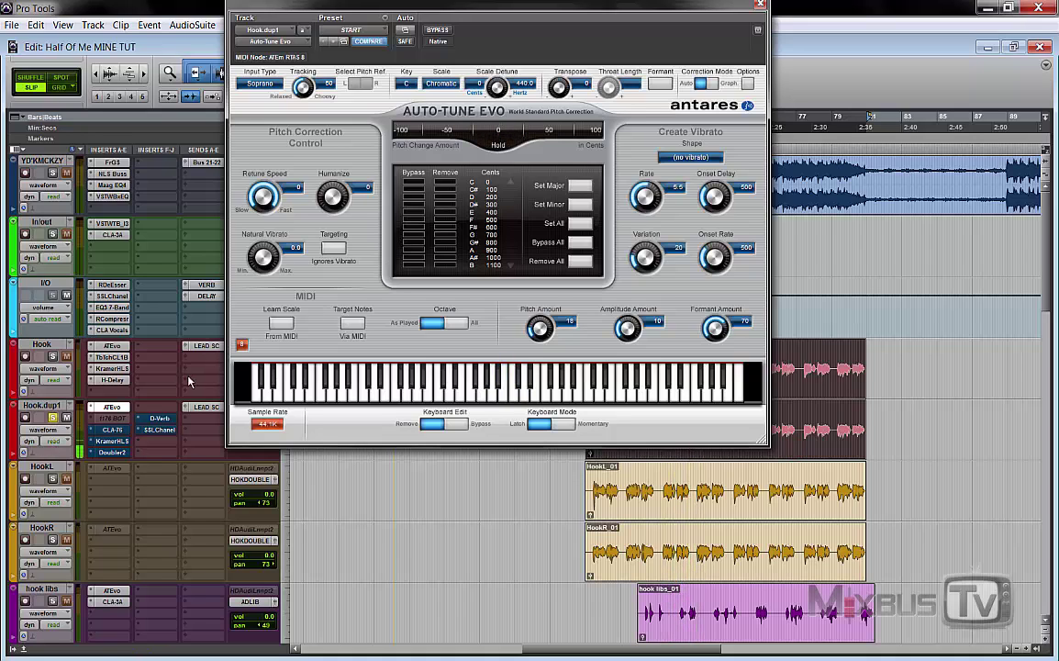
# - Take the CLA-76 compressor on Hook.dup1 out of bypass during playback of the hook to hear its effect
pyautogui.click(115, 430)
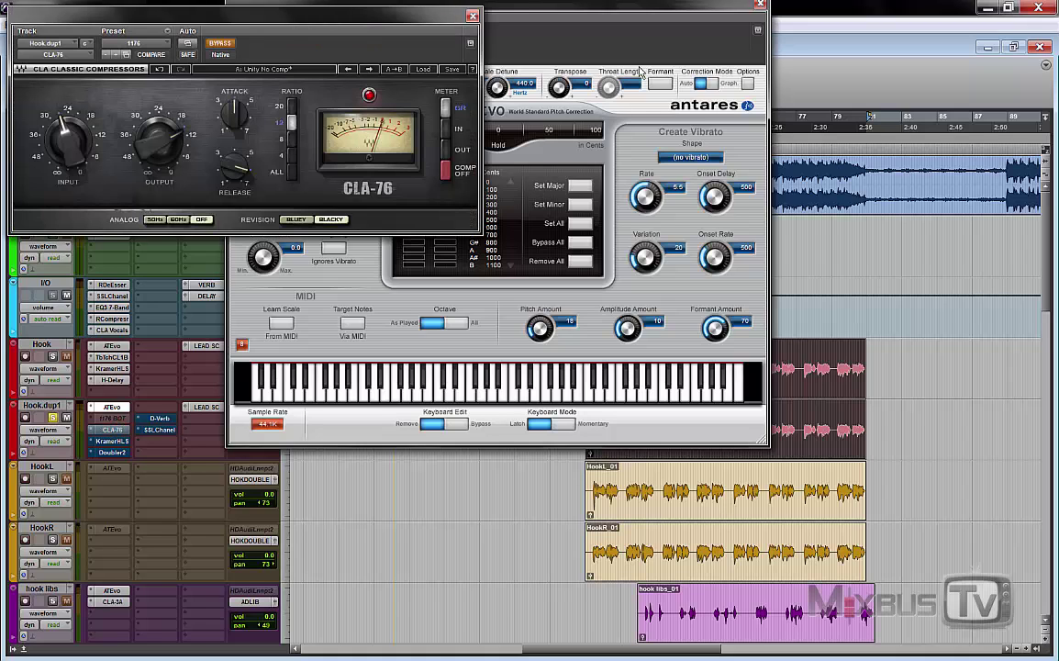
pyautogui.click(760, 4)
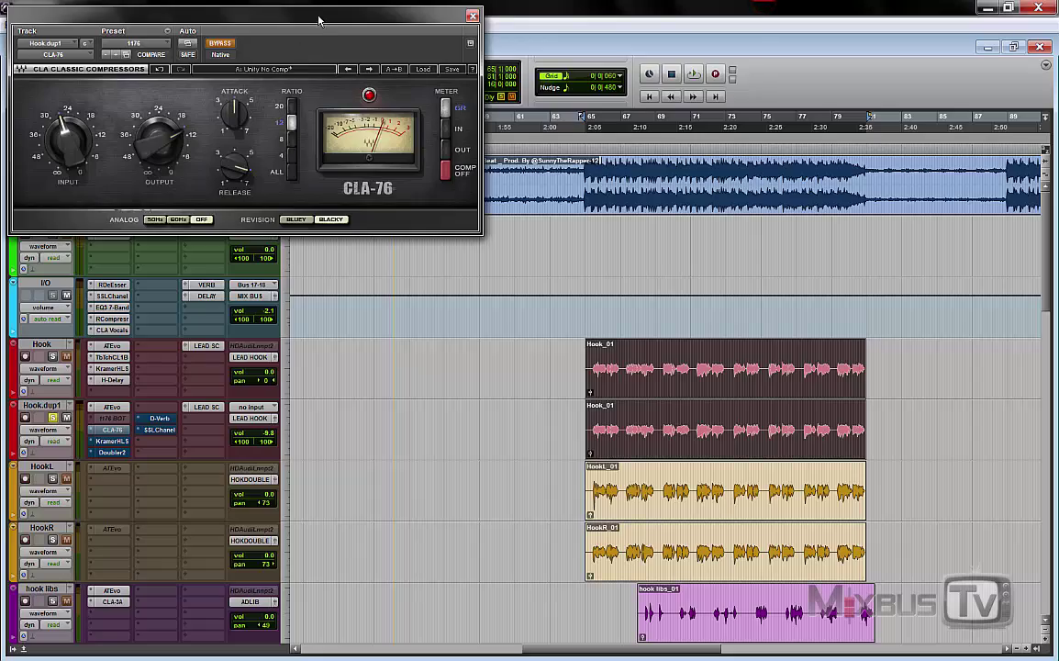
pyautogui.moveTo(316, 15); pyautogui.dragTo(476, 92)
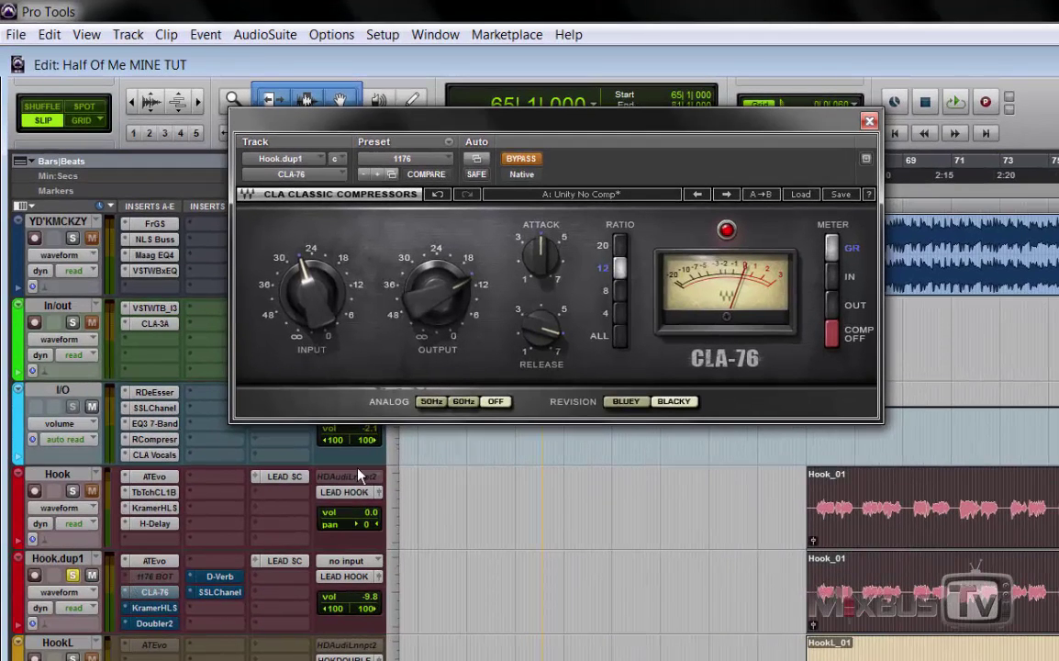
pyautogui.press('space')
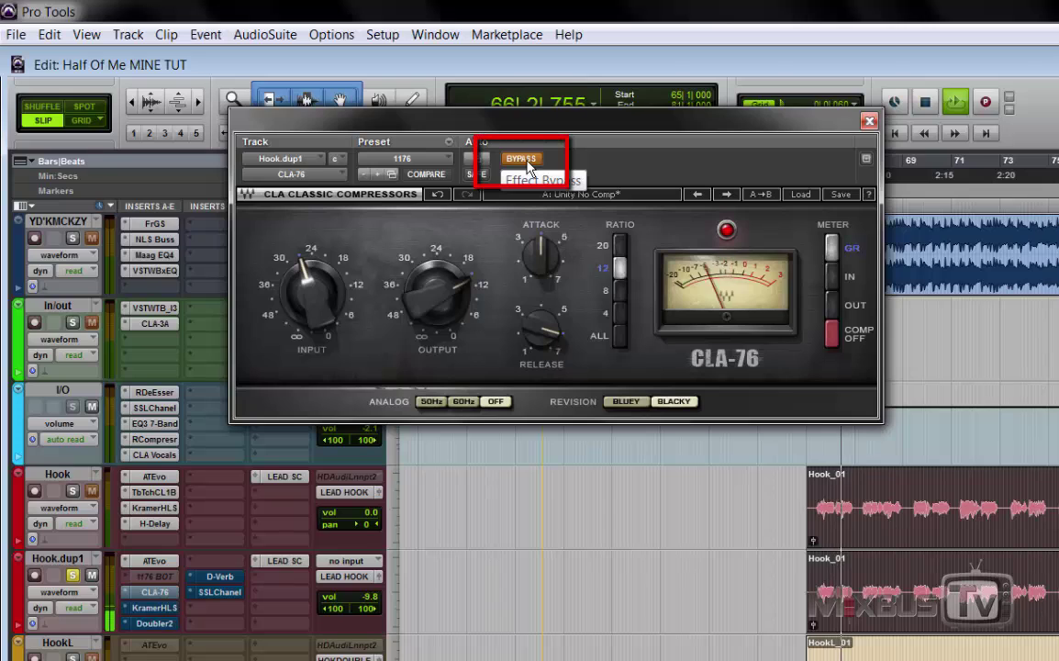
pyautogui.click(521, 159)
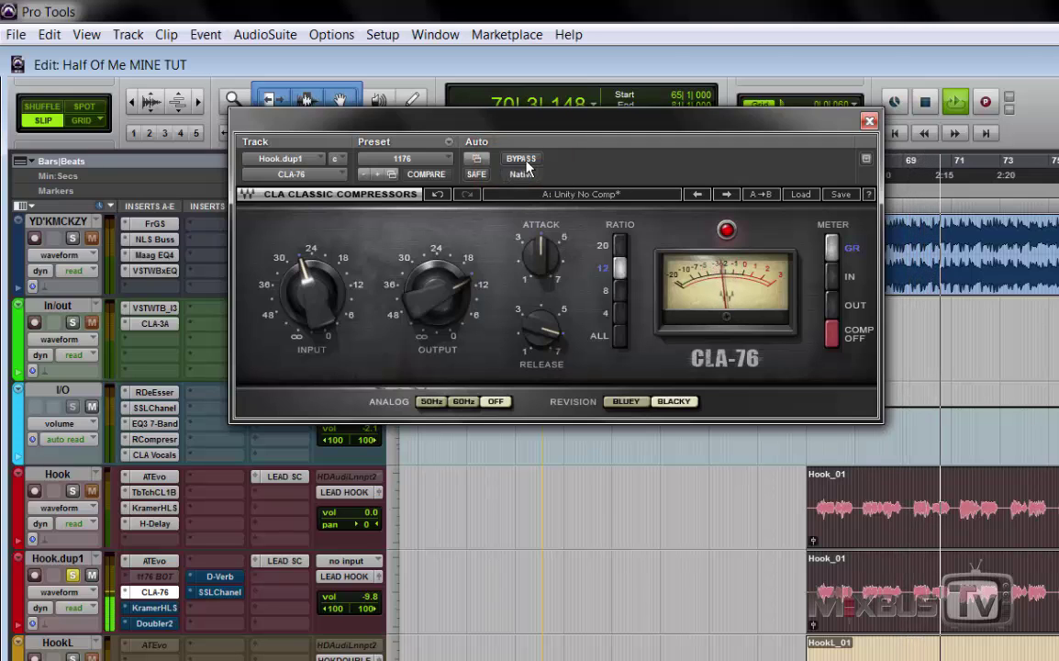
pyautogui.press('space')
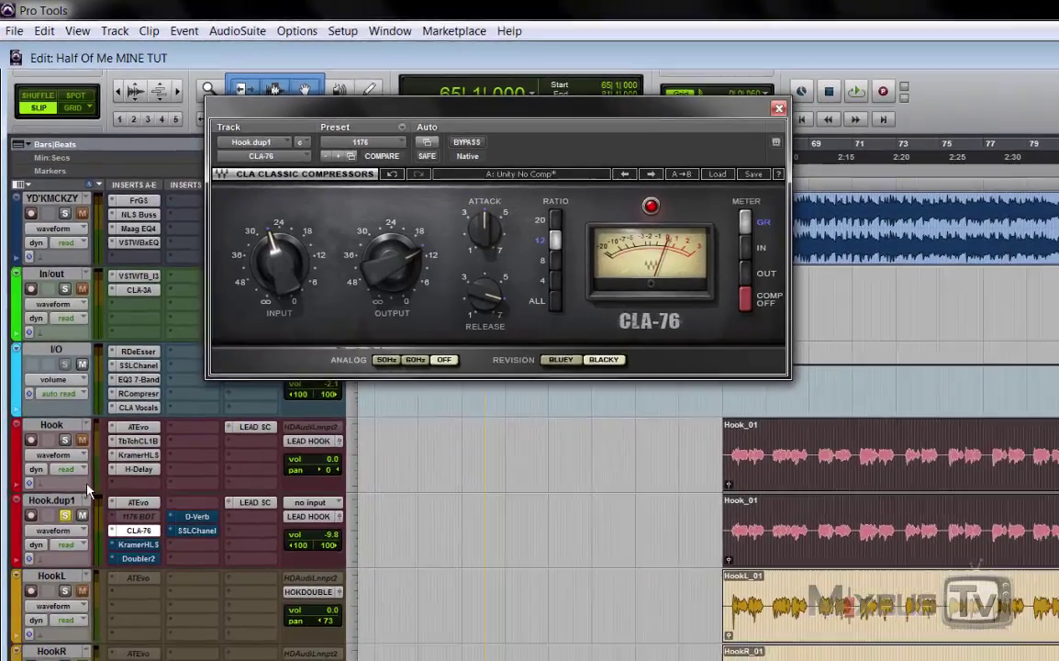
# - Take the Kramer HLS on Hook.dup1 out of bypass and close the open plug-in windows
pyautogui.click(139, 544)
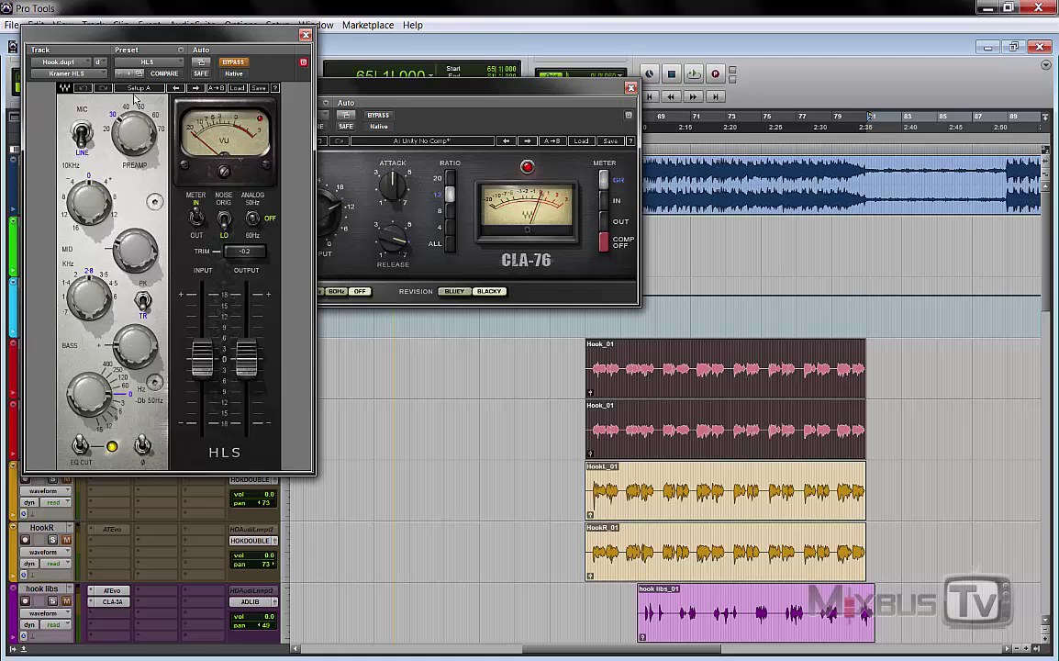
pyautogui.hotkey('ctrl', 'alt', 'w')
# - Take Doubler2 on the Hook.dup1 track out of bypass, keeping its direct signal off
pyautogui.click(110, 452)
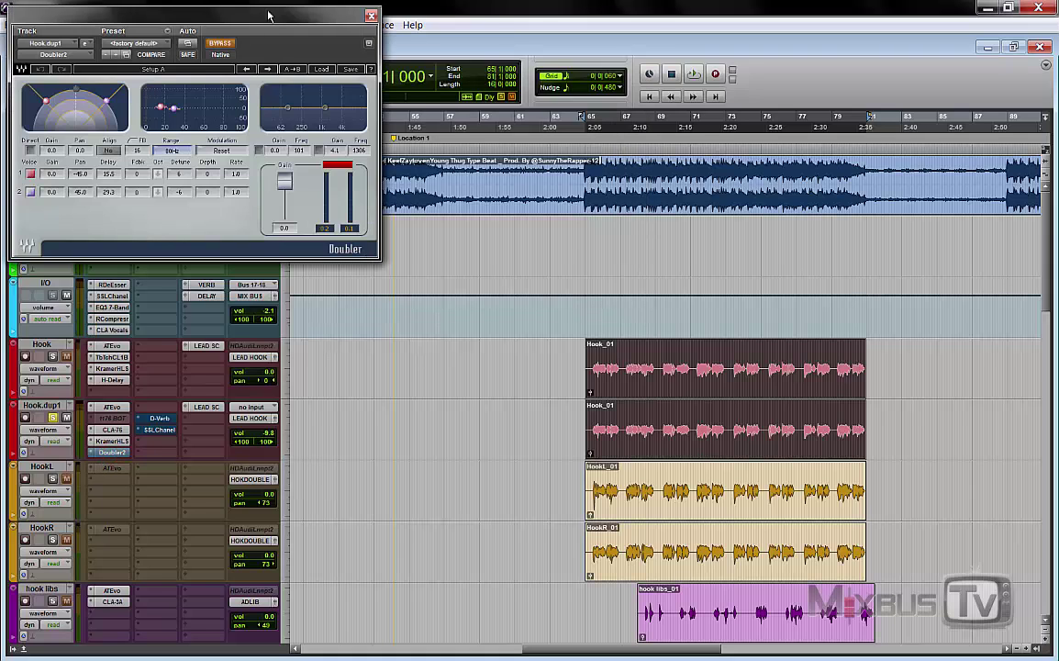
pyautogui.moveTo(269, 16); pyautogui.dragTo(434, 89)
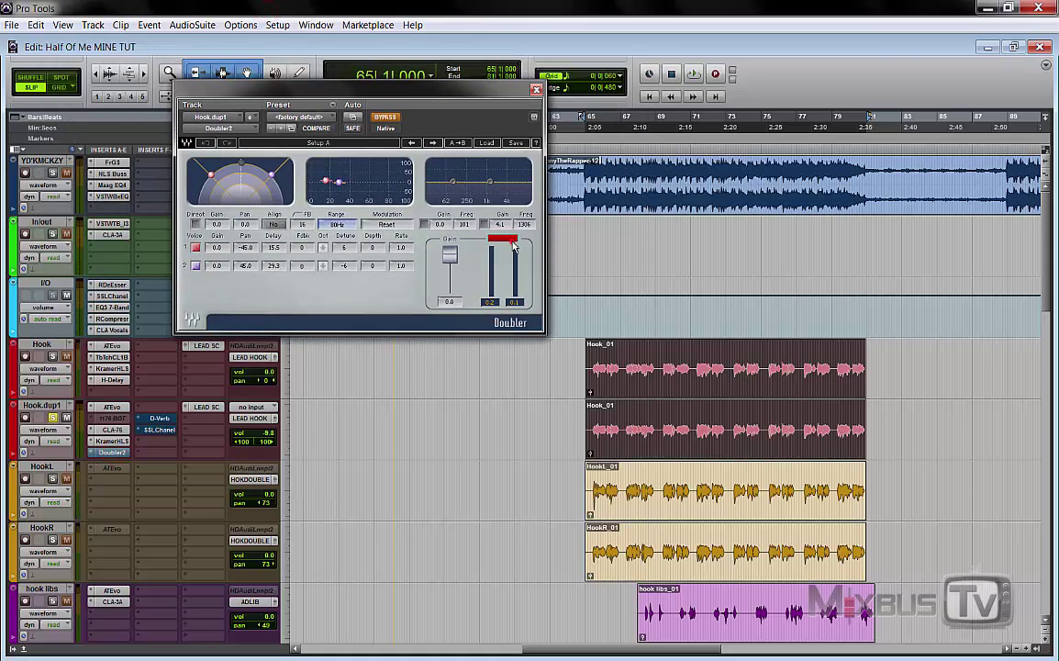
pyautogui.click(385, 117)
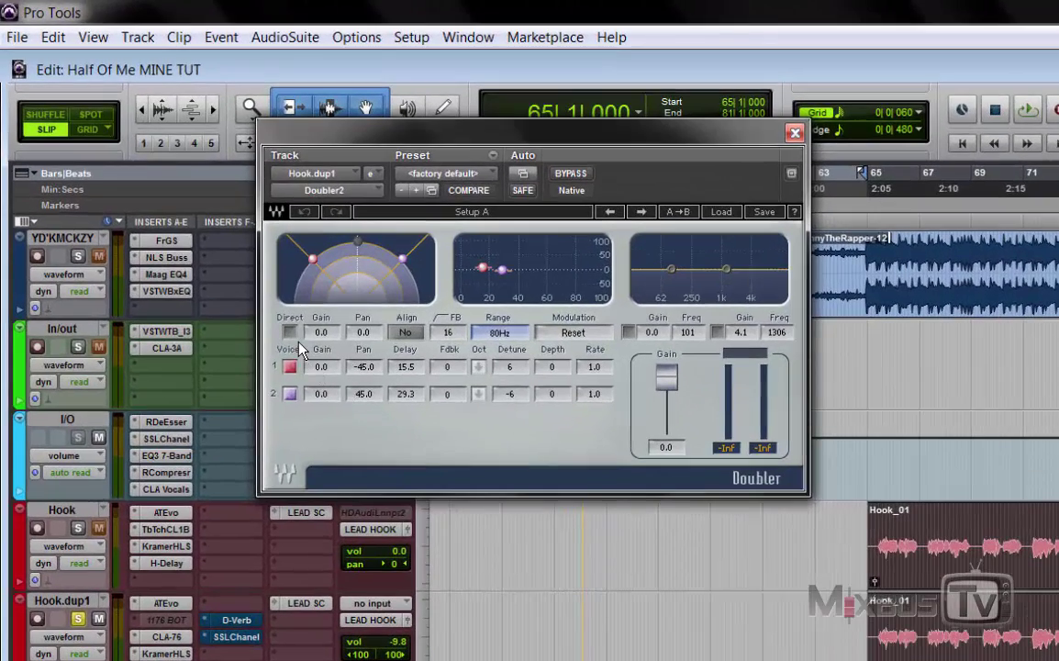
pyautogui.click(291, 334)
pyautogui.click(292, 369)
# - Play the soloed Hook.dup1 track and compare its sound with Doubler2 bypassed and active
pyautogui.press('space')
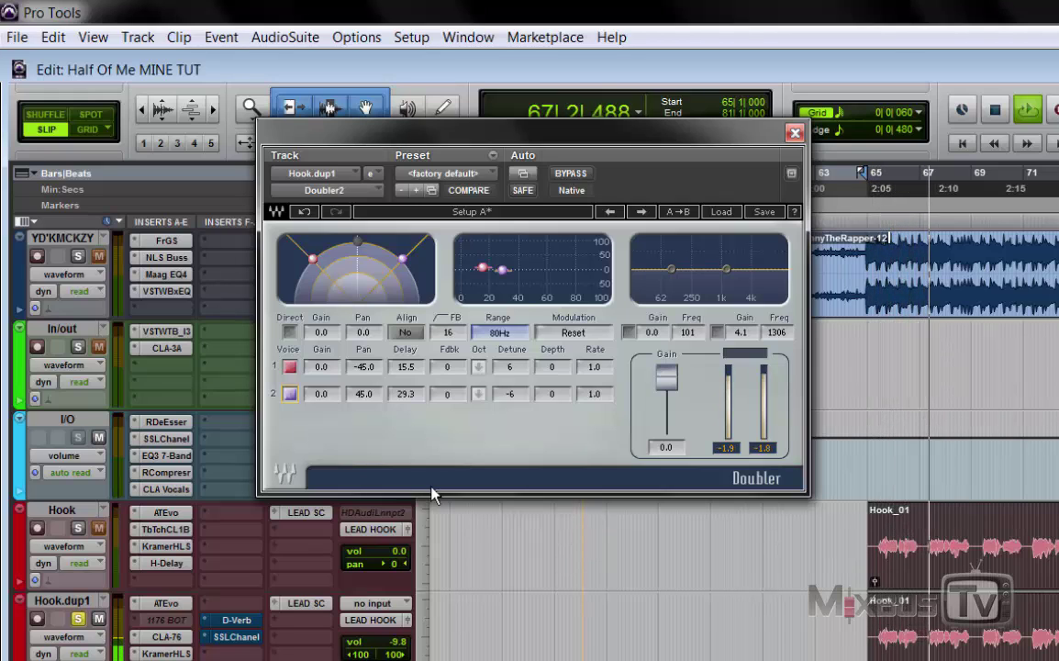
pyautogui.click(570, 175)
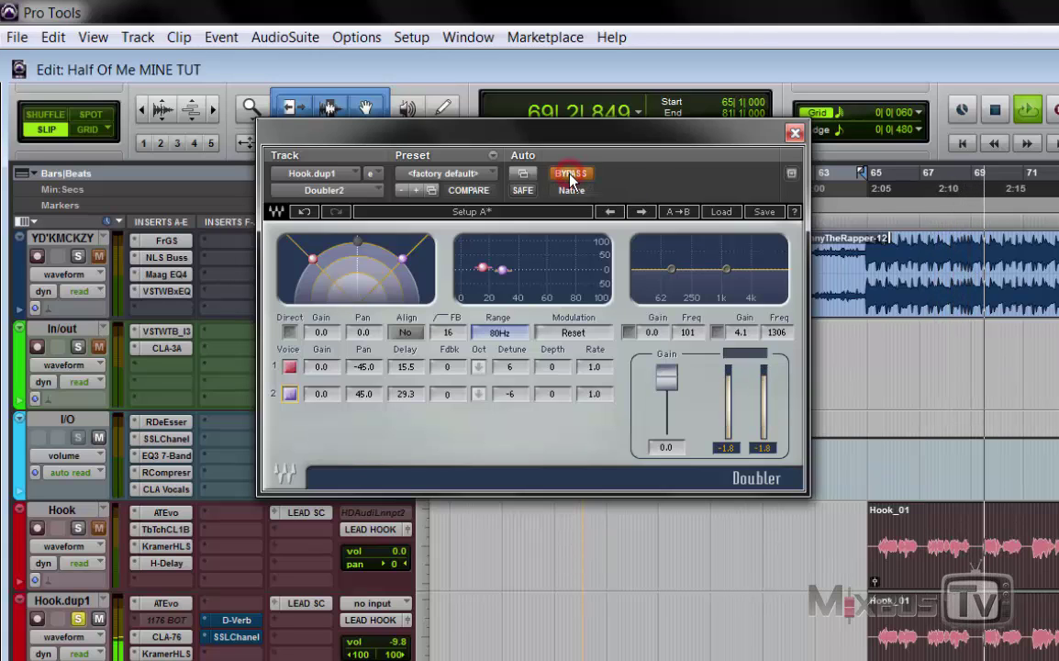
pyautogui.click(570, 174)
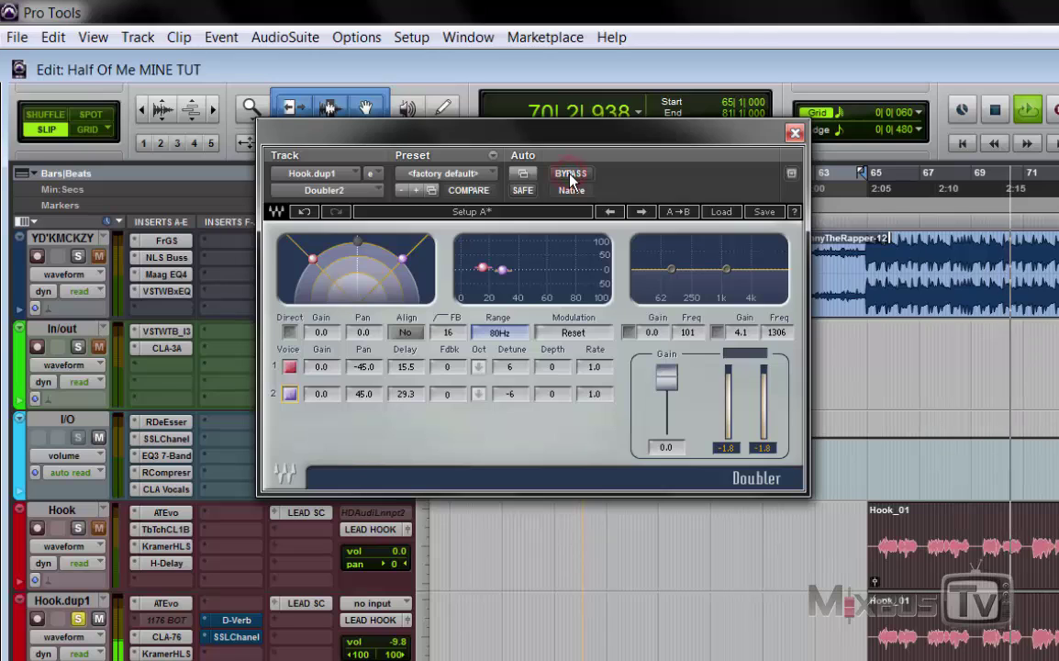
pyautogui.click(570, 175)
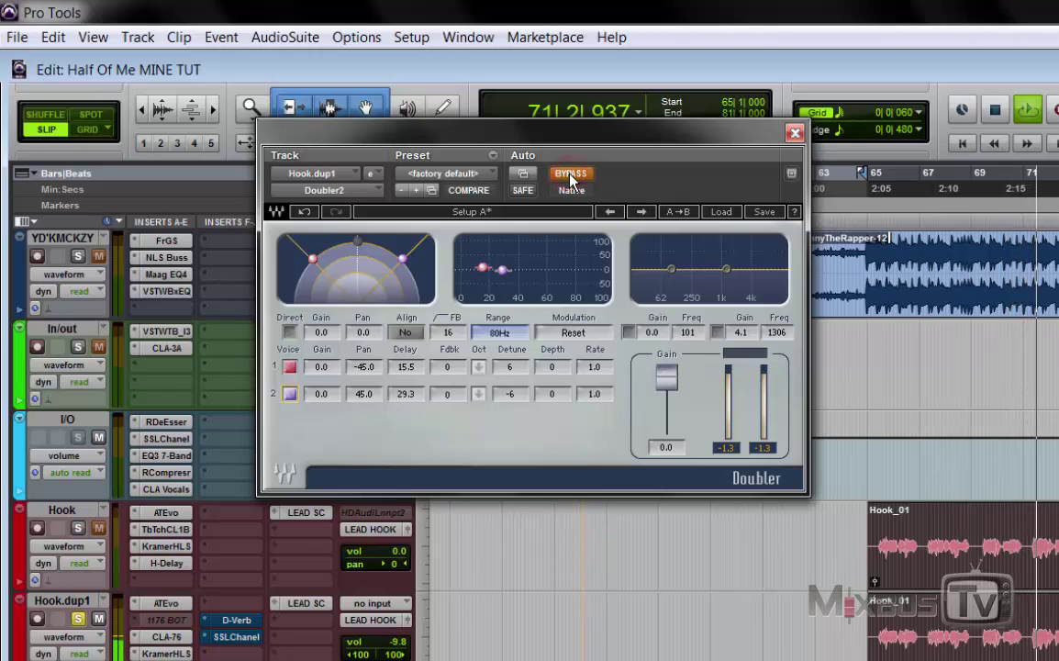
pyautogui.click(570, 175)
pyautogui.click(570, 175)
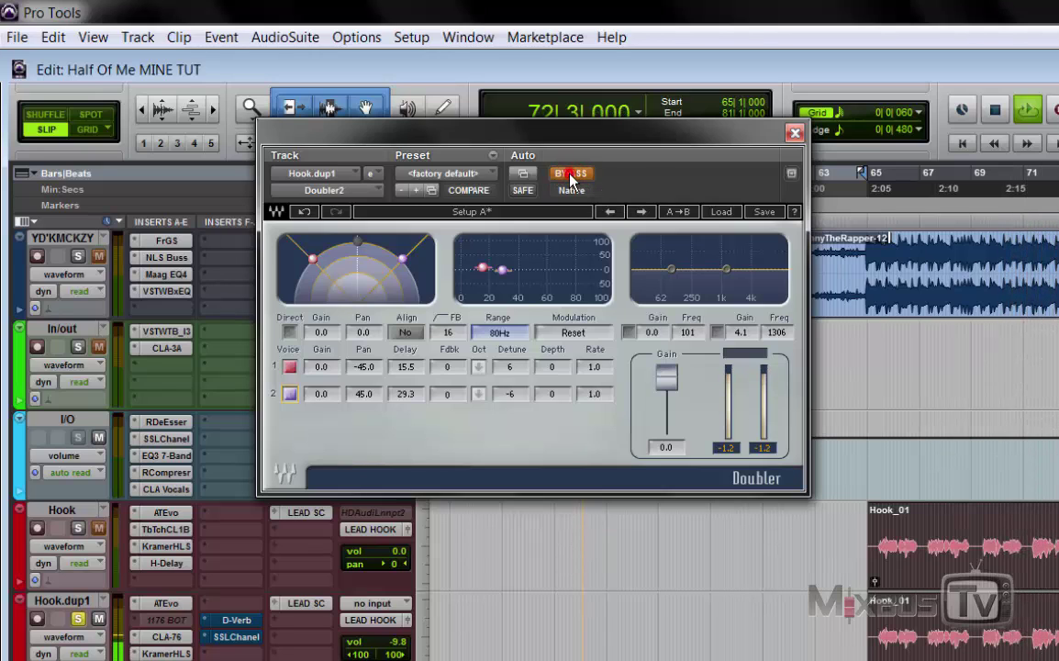
pyautogui.click(570, 175)
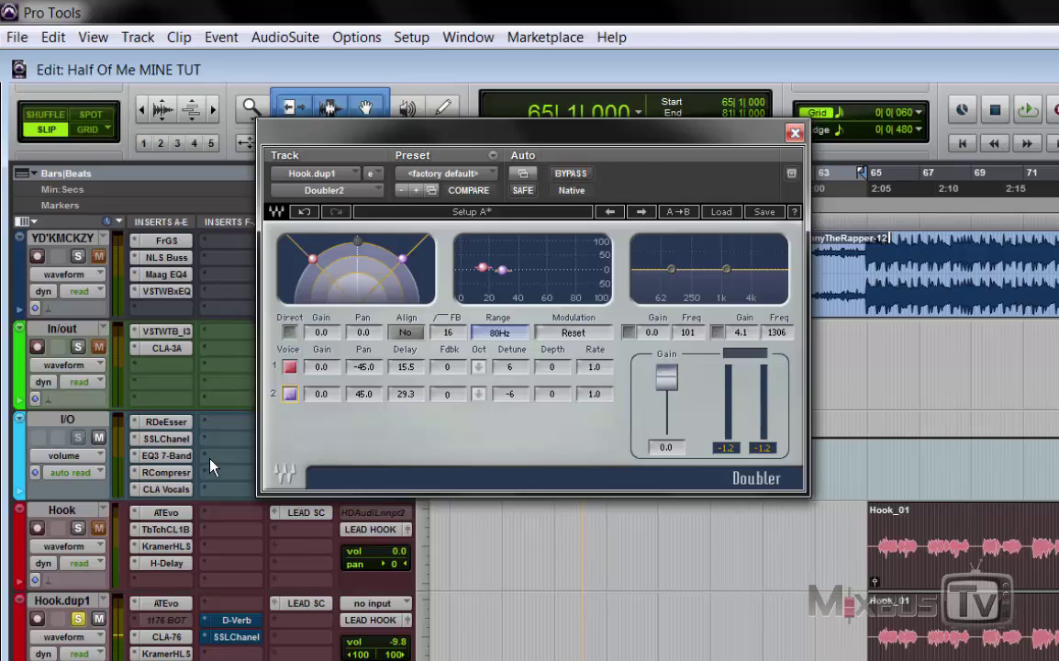
# - Solo the Hook track alongside Hook.dup1 and compare the combined sound with Doubler2 bypassed and active
pyautogui.click(78, 527)
pyautogui.click(570, 175)
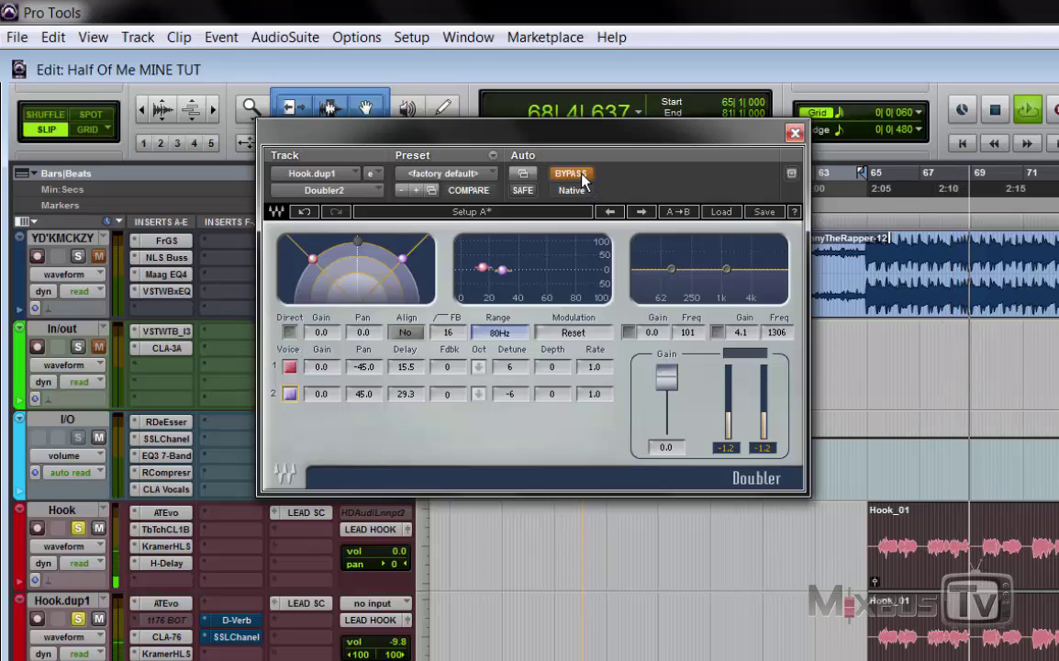
pyautogui.click(582, 175)
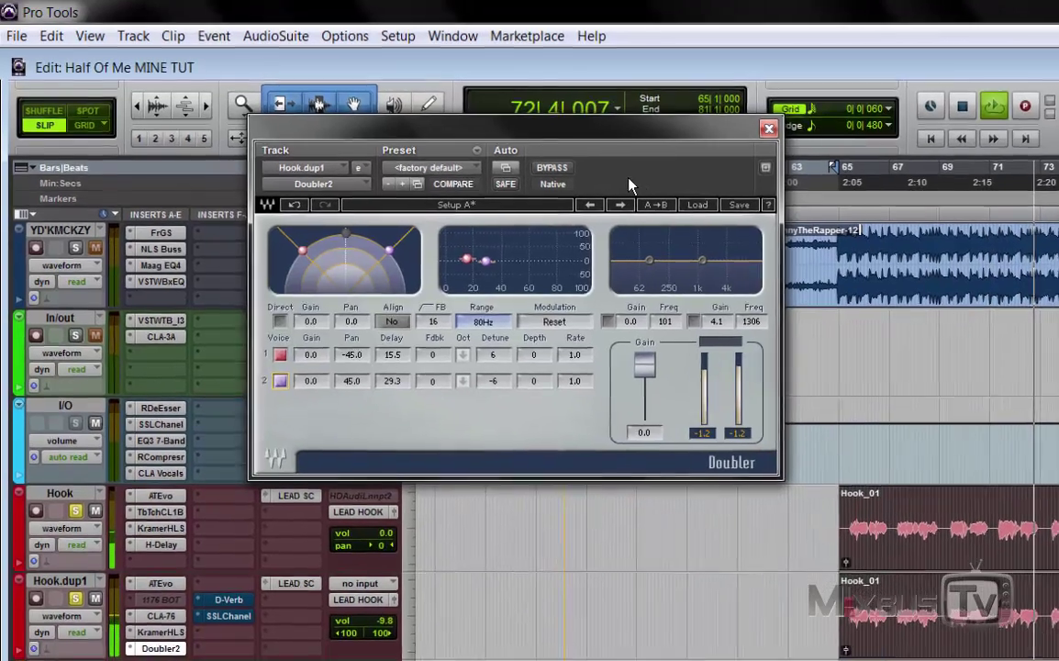
pyautogui.press('space')
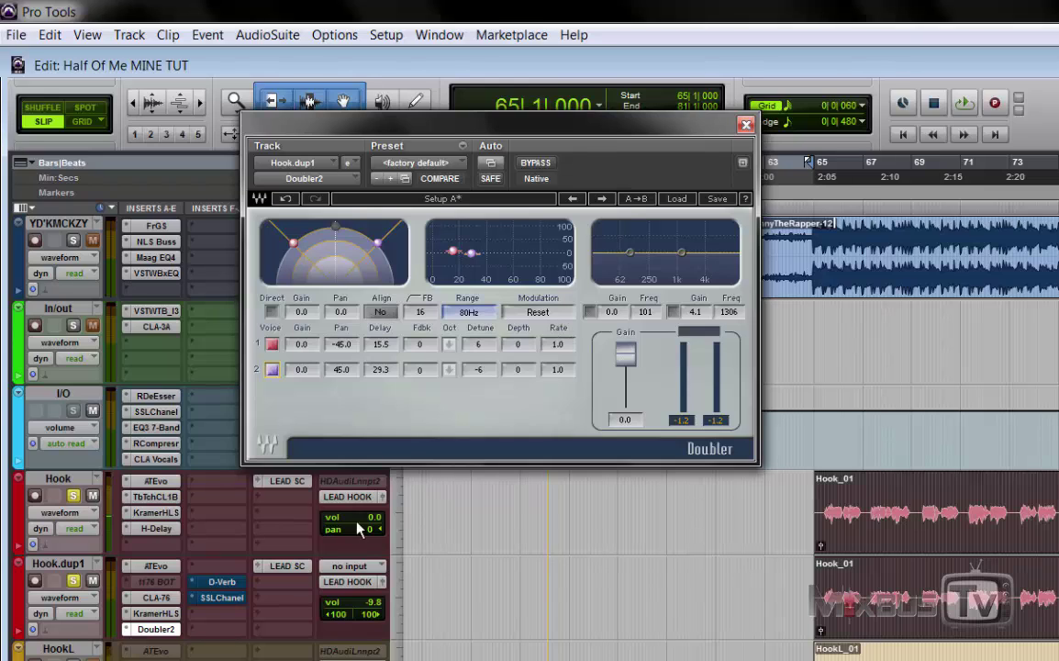
# - Replace the Doubler2 window with D-Verb on Hook.dup1, take the reverb out of bypass and audition that track alone
pyautogui.click(226, 584)
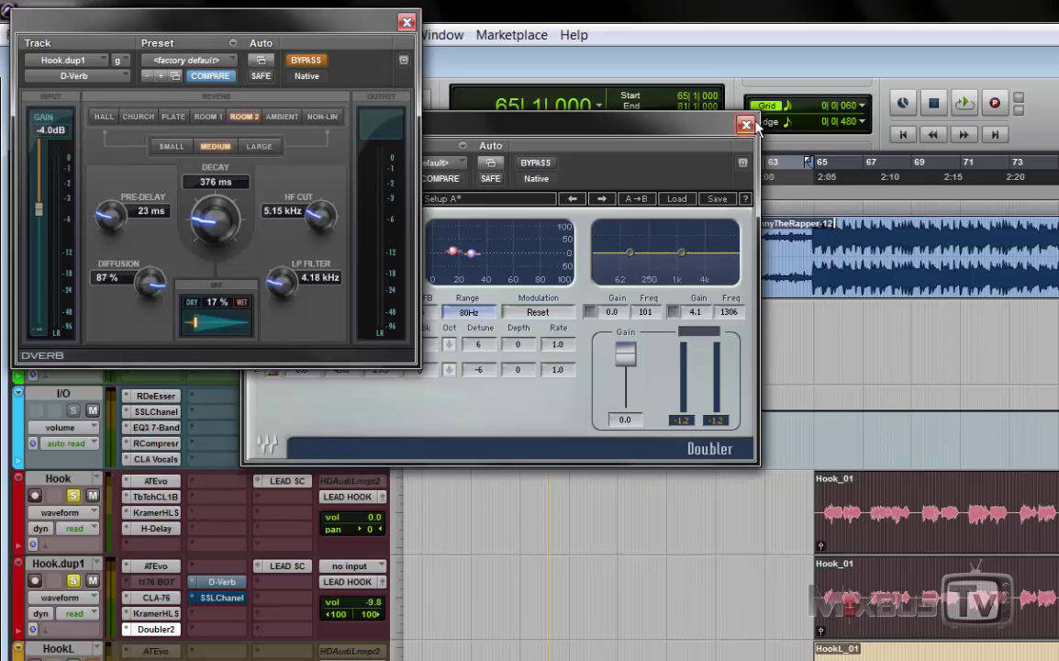
pyautogui.click(745, 124)
pyautogui.moveTo(340, 32); pyautogui.dragTo(555, 145)
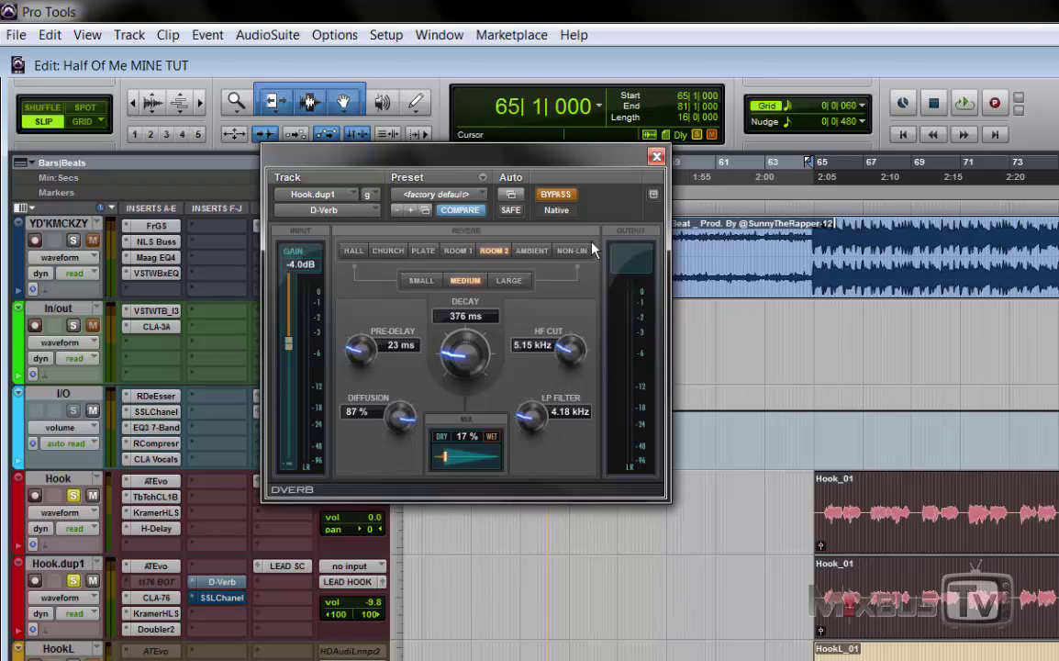
pyautogui.click(560, 198)
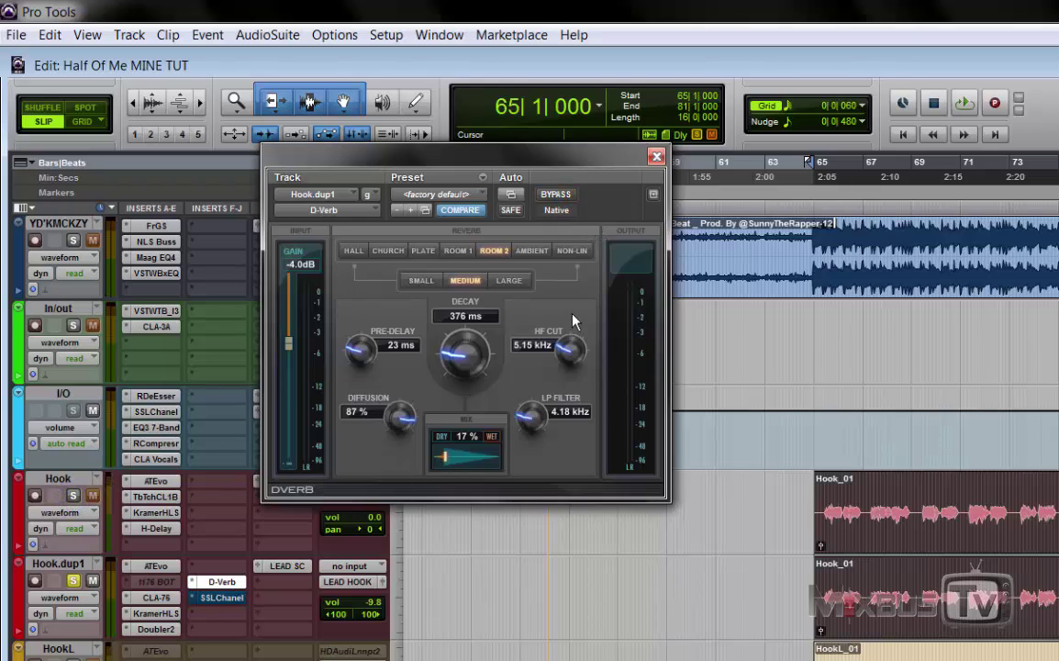
pyautogui.press('space')
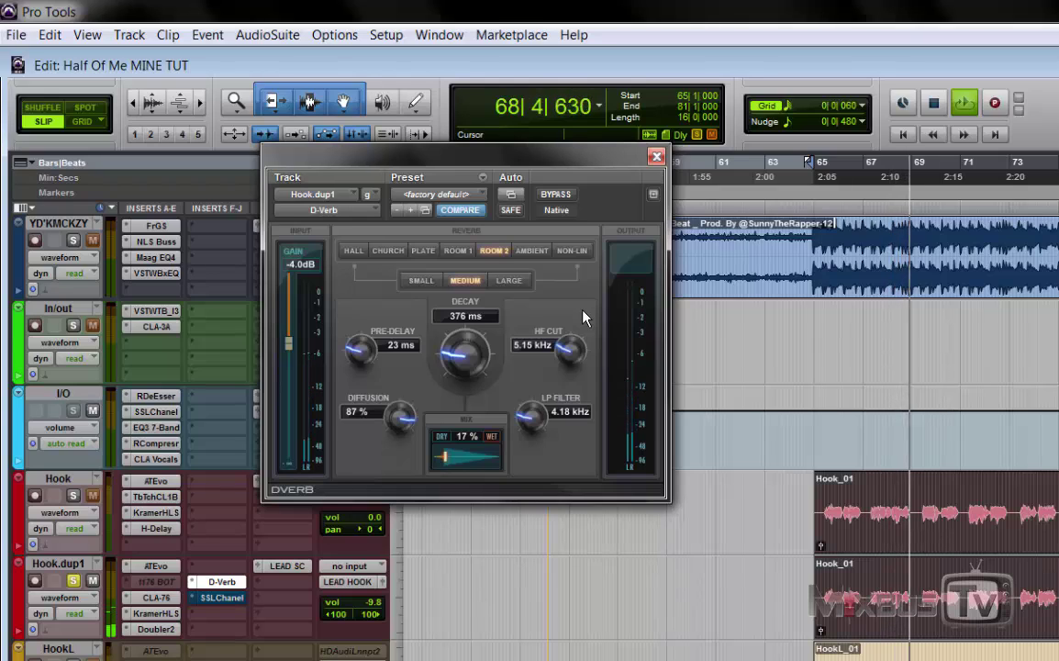
pyautogui.press('space')
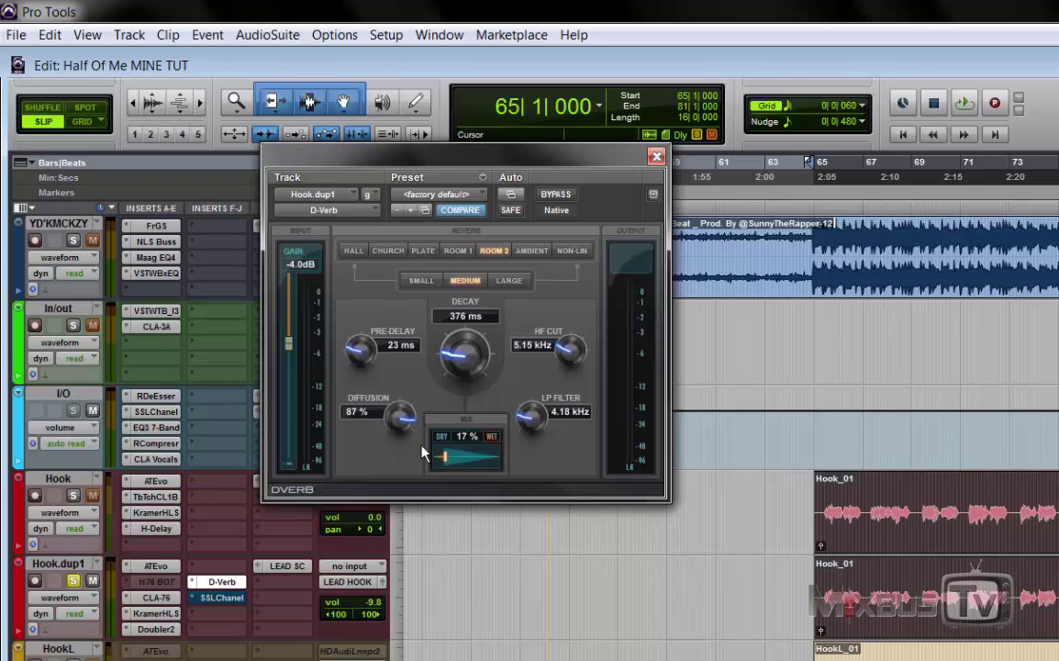
# - Solo the Hook track with Hook.dup1 and compare the two during playback with D-Verb bypassed and active
pyautogui.click(72, 496)
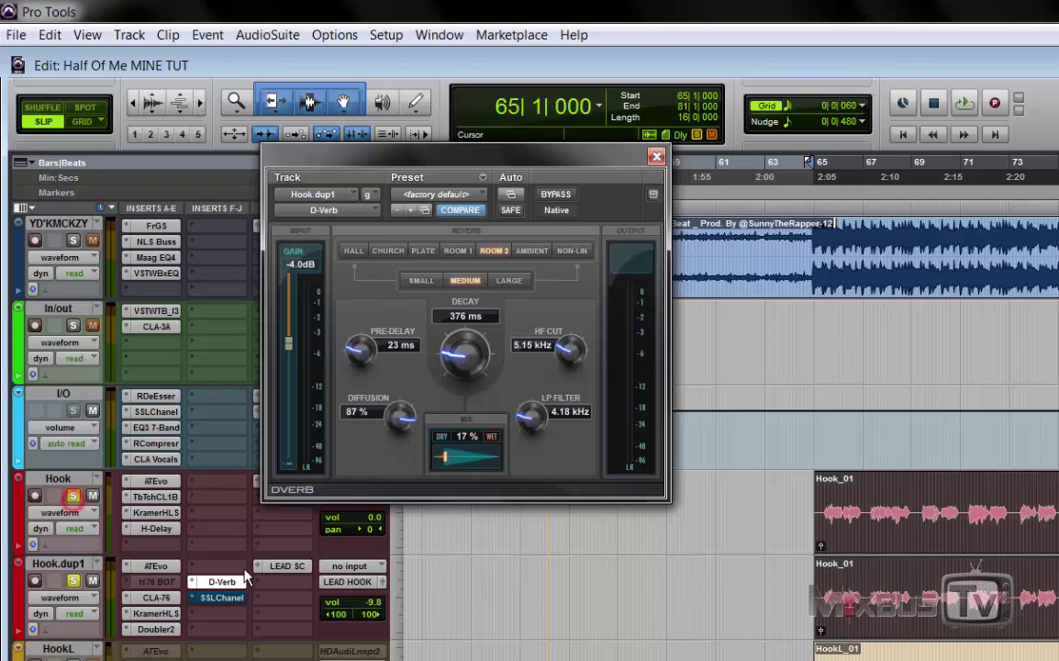
pyautogui.press('space')
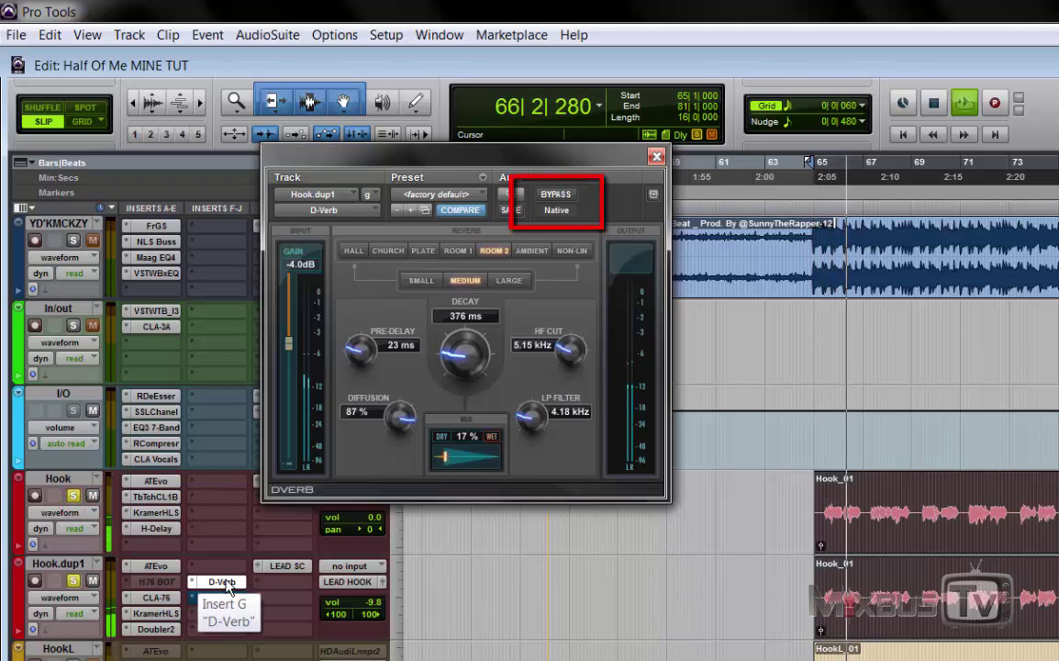
pyautogui.rightClick(227, 587)
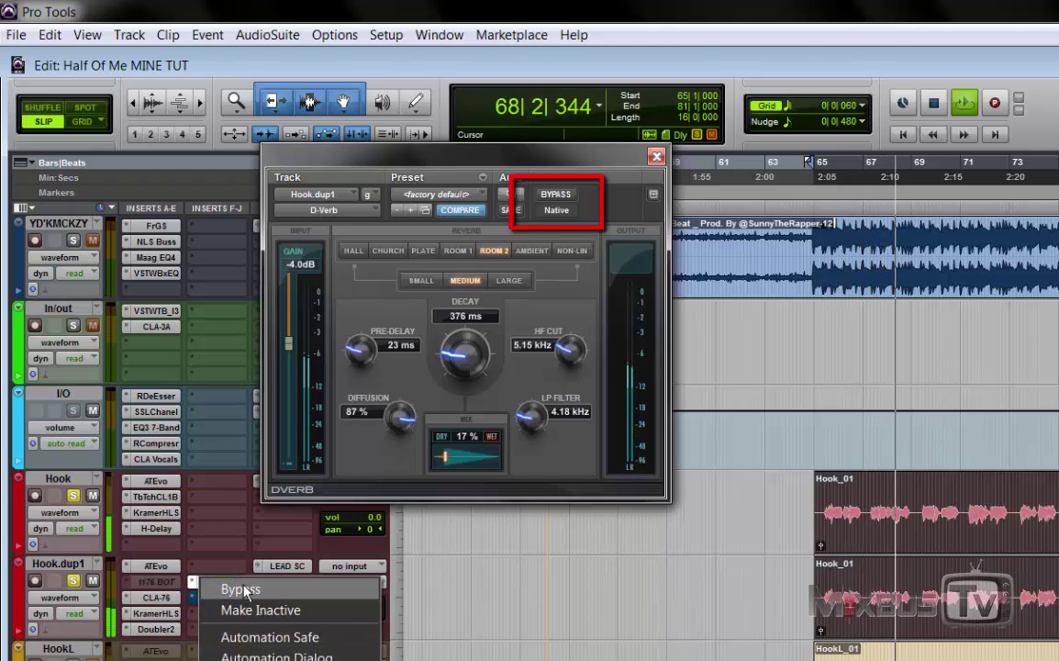
pyautogui.click(244, 590)
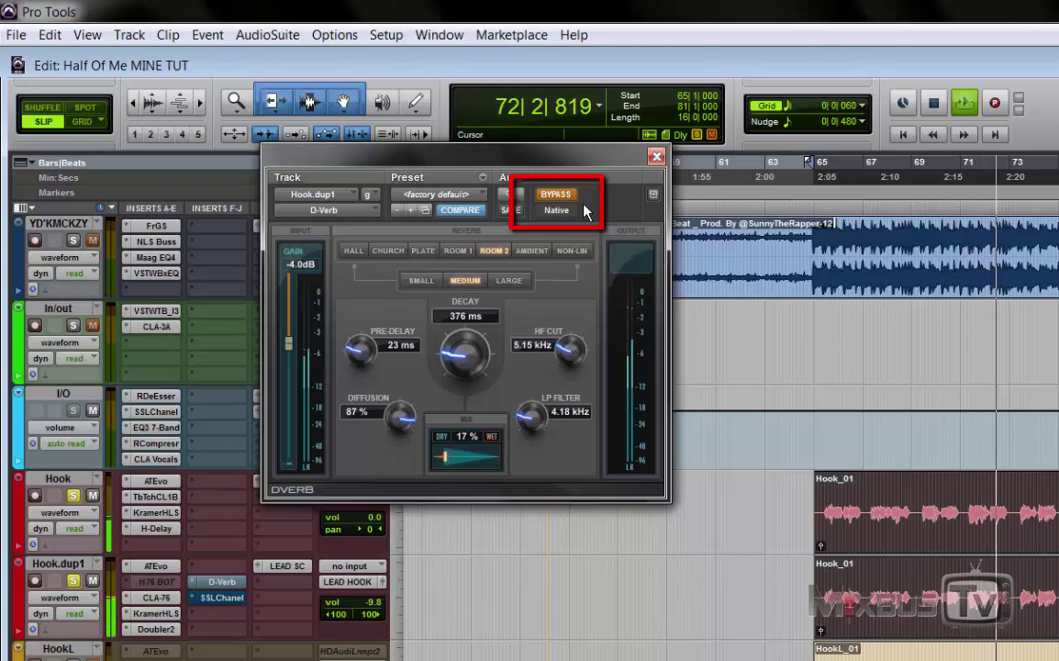
pyautogui.click(555, 195)
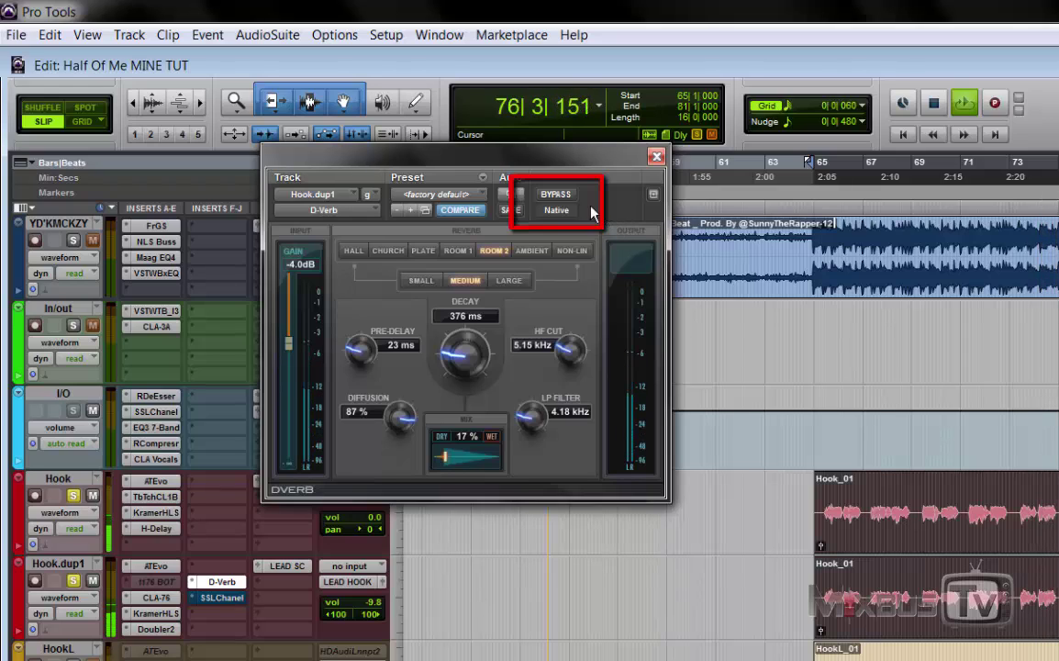
pyautogui.press('space')
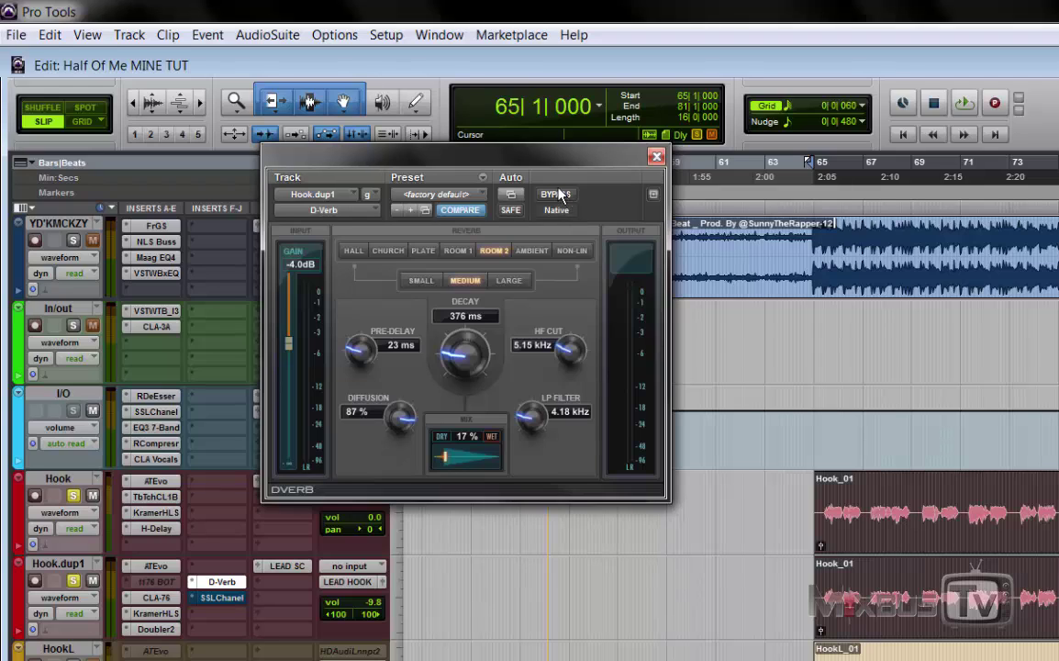
# - Play Hook and Hook.dup1 together once more, starting with D-Verb bypassed and reactivating it during playback, and stop the transport
pyautogui.click(556, 195)
pyautogui.press('space')
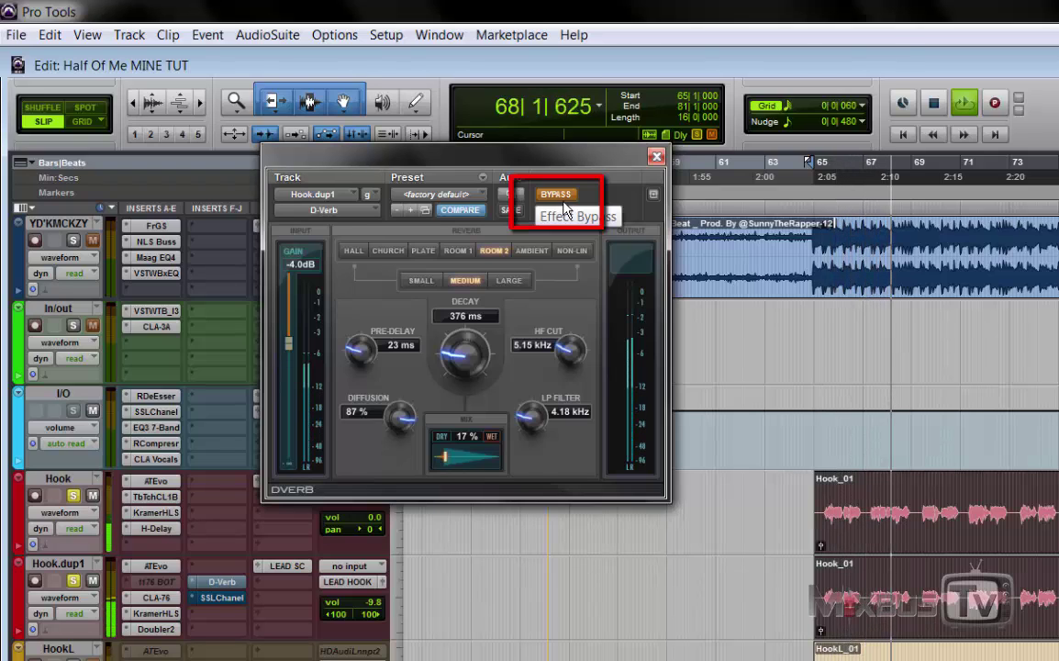
pyautogui.click(563, 204)
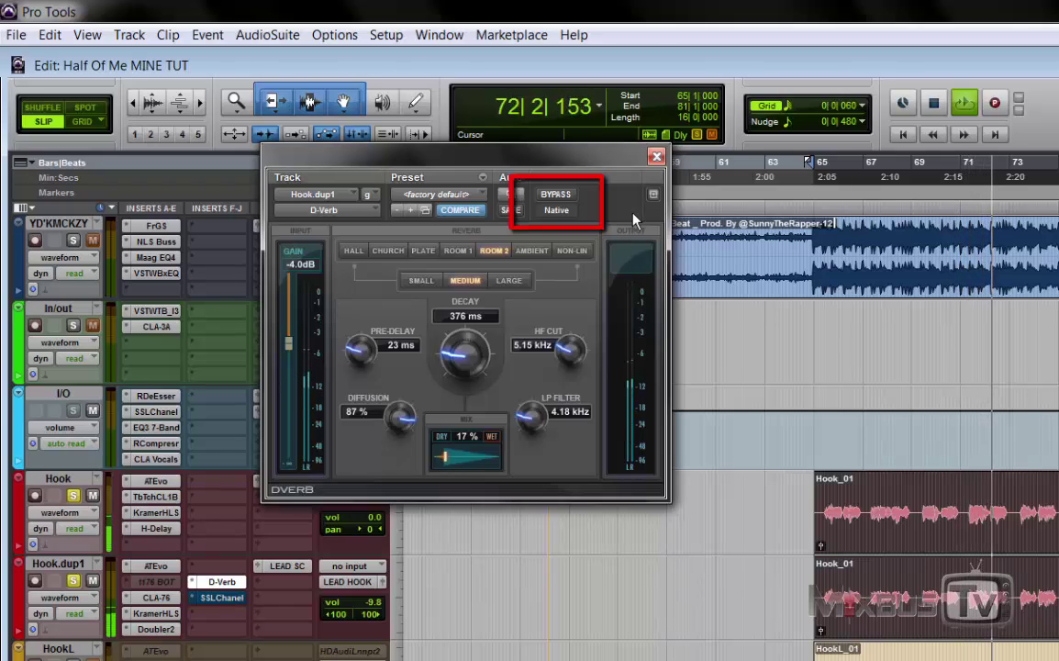
pyautogui.press('space')
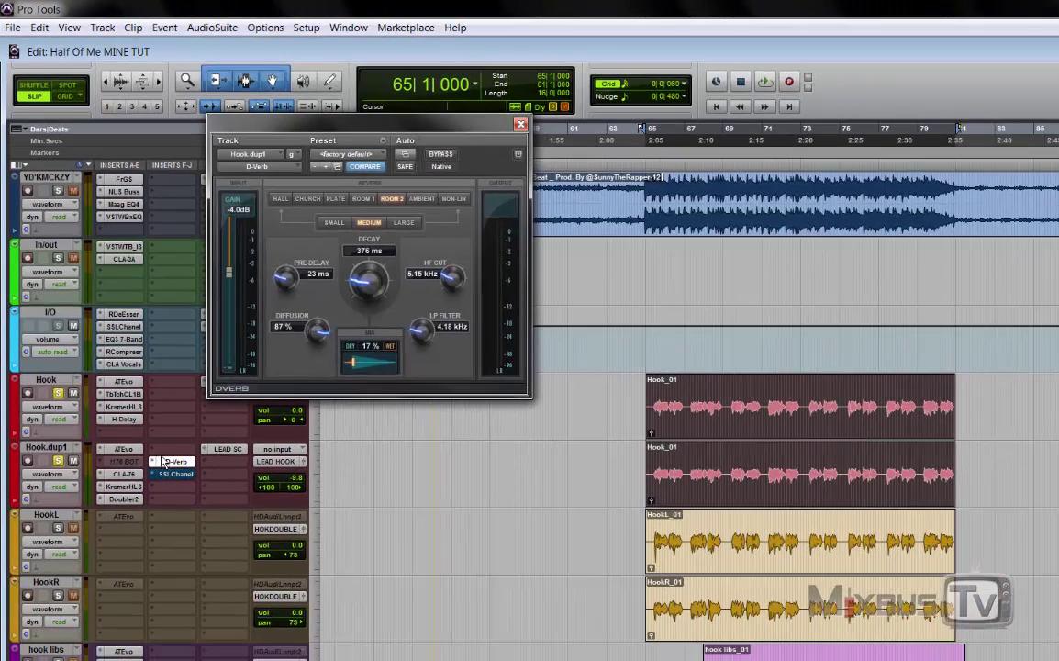
# - Replace the D-Verb window with SSLChannel on Hook.dup1, audition that track alone and take the channel strip out of bypass during playback
pyautogui.click(167, 474)
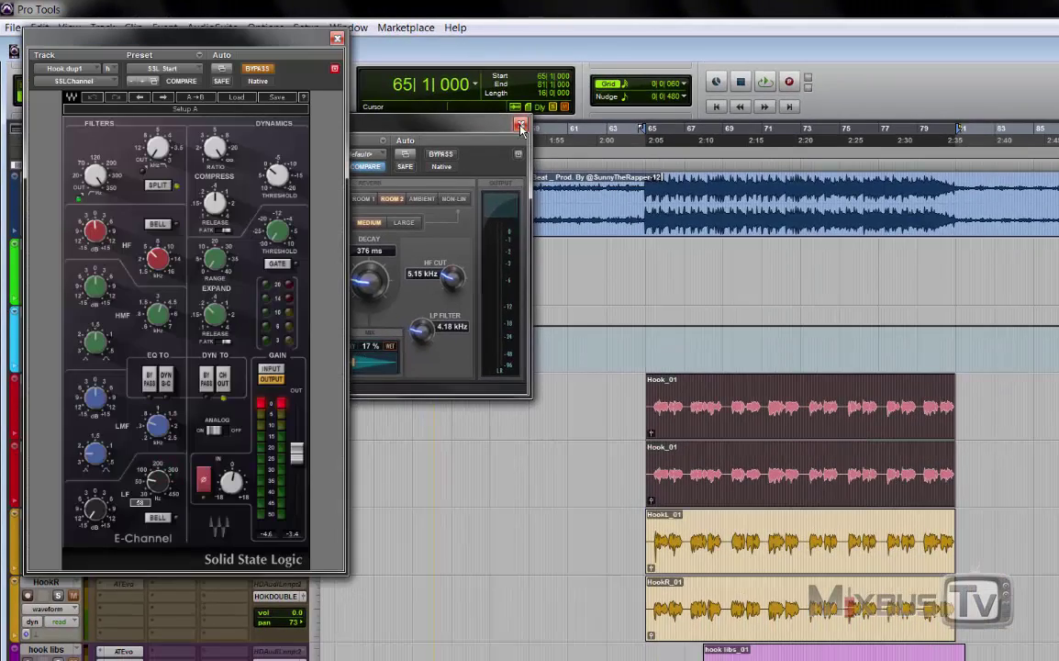
pyautogui.moveTo(255, 39); pyautogui.dragTo(536, 59)
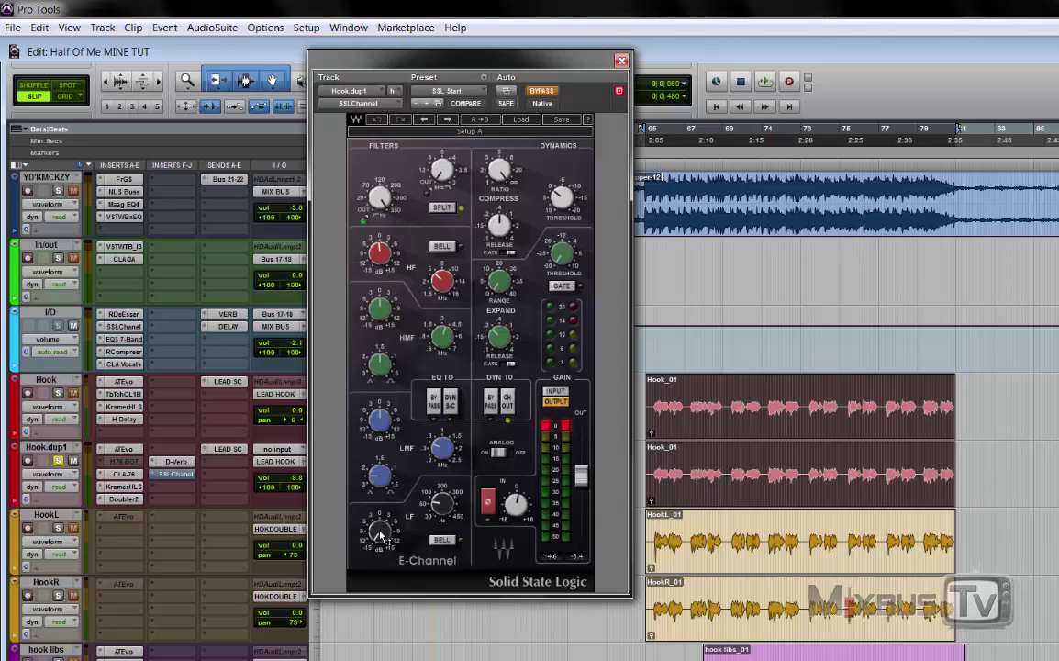
pyautogui.moveTo(379, 537)
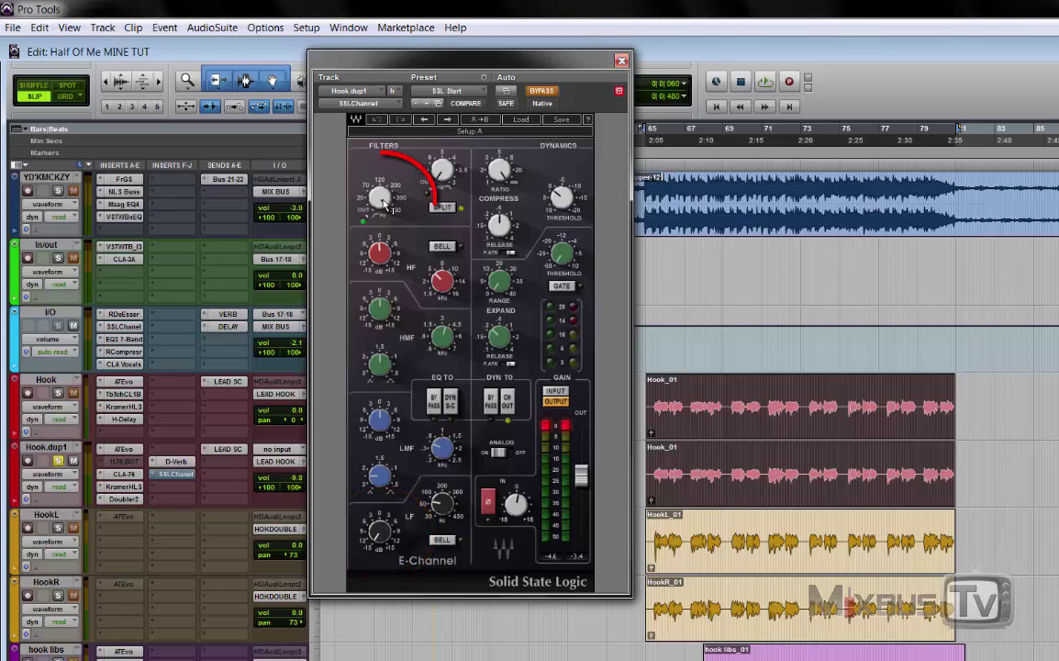
pyautogui.moveTo(384, 202)
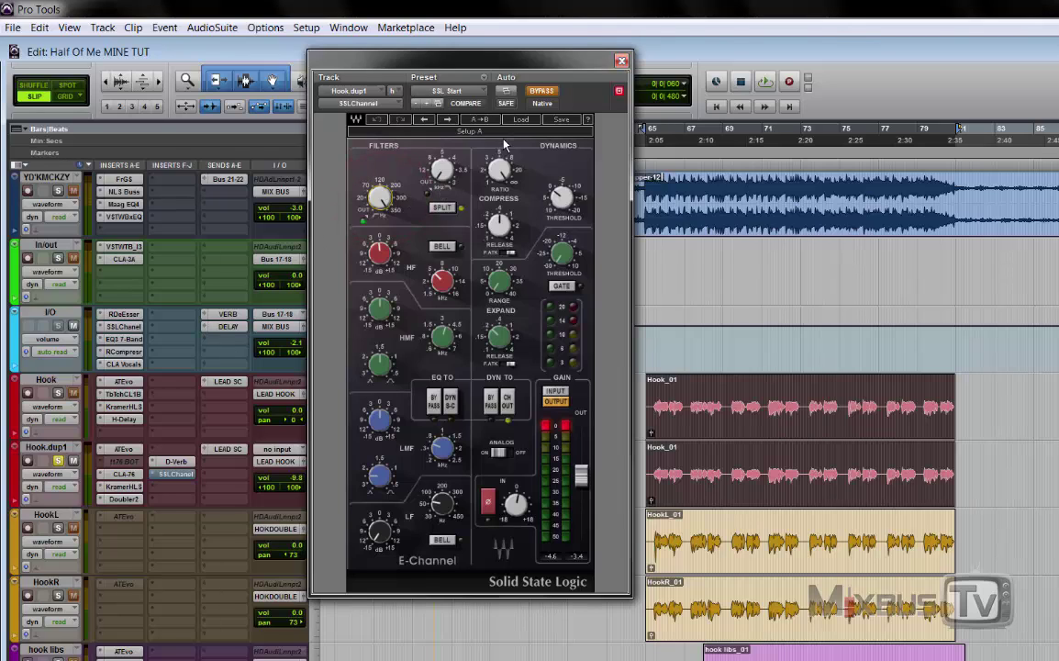
pyautogui.press('space')
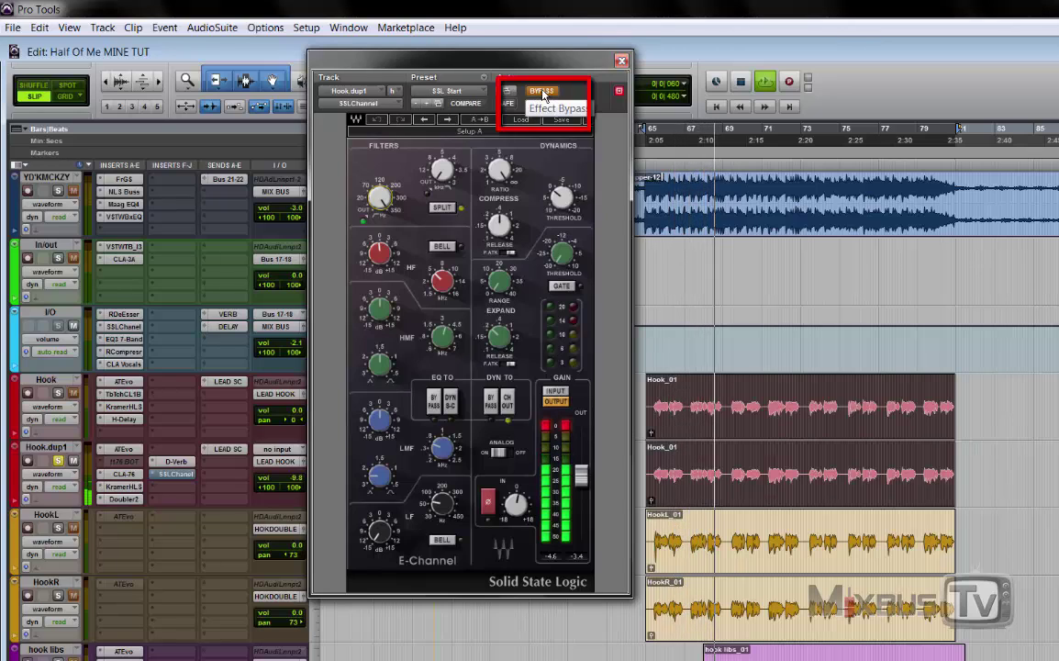
pyautogui.click(542, 93)
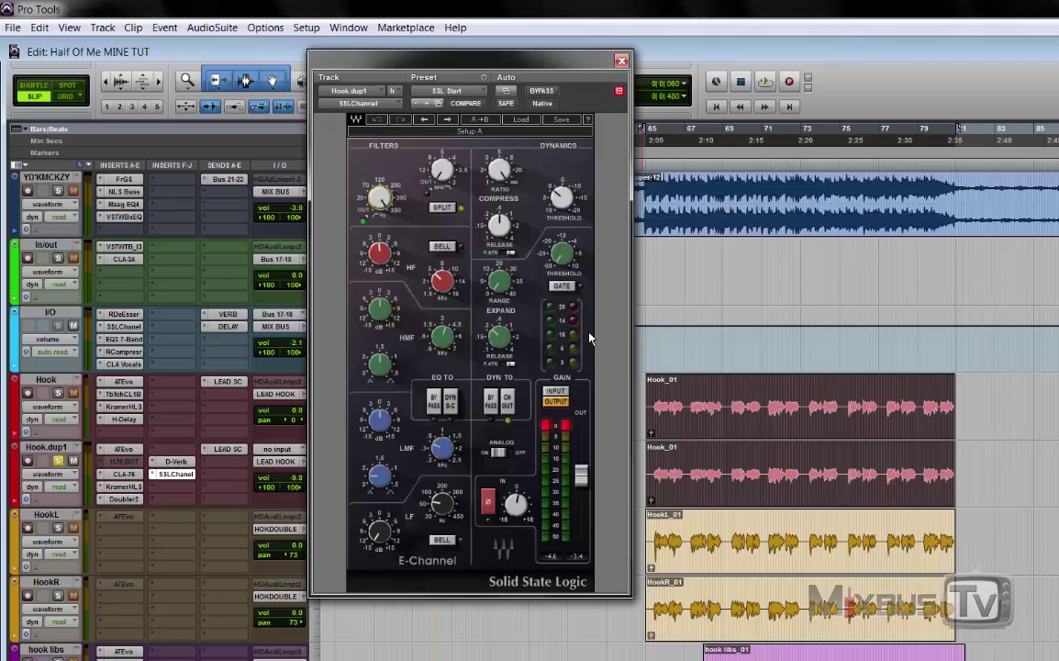
# - Play Hook and Hook.dup1 soloed together and compare the blend with SSLChannel active, bypassed and active again
pyautogui.press('space')
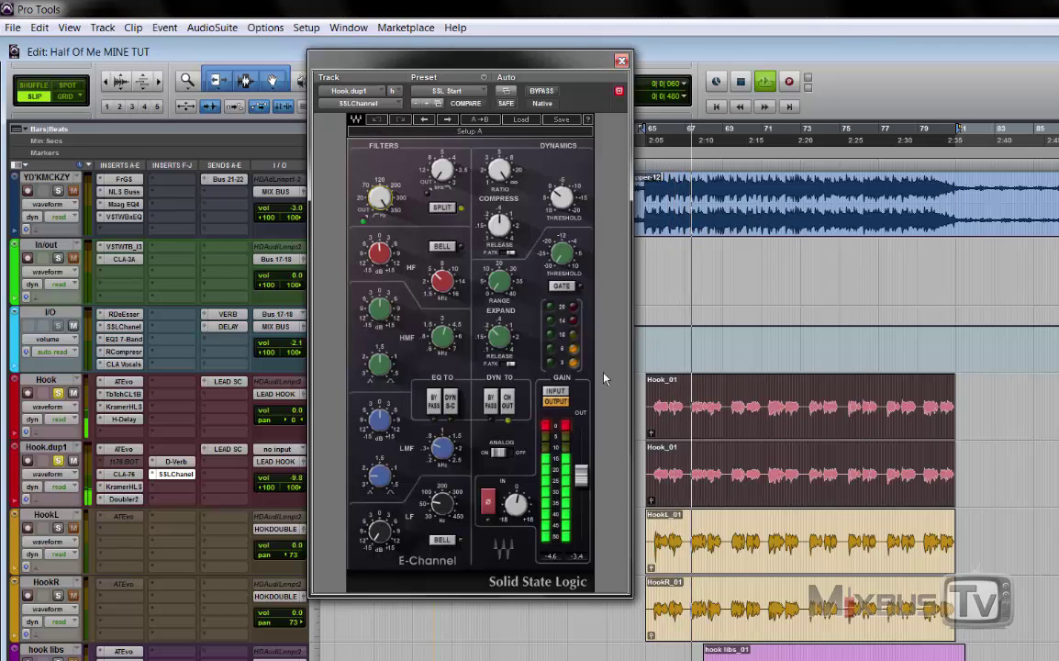
pyautogui.click(547, 94)
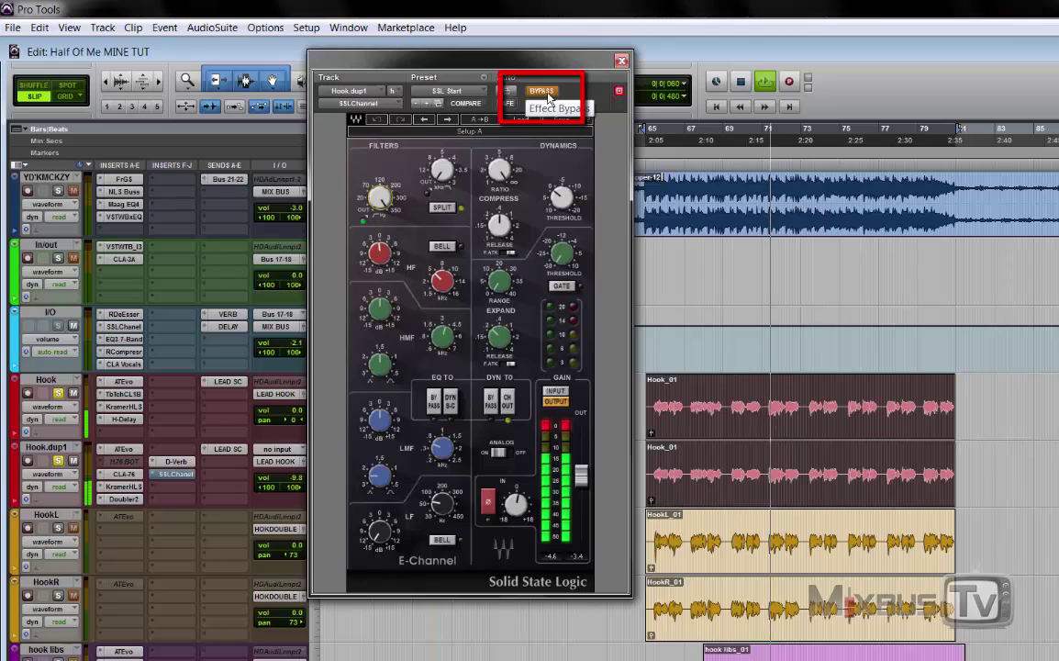
pyautogui.click(547, 94)
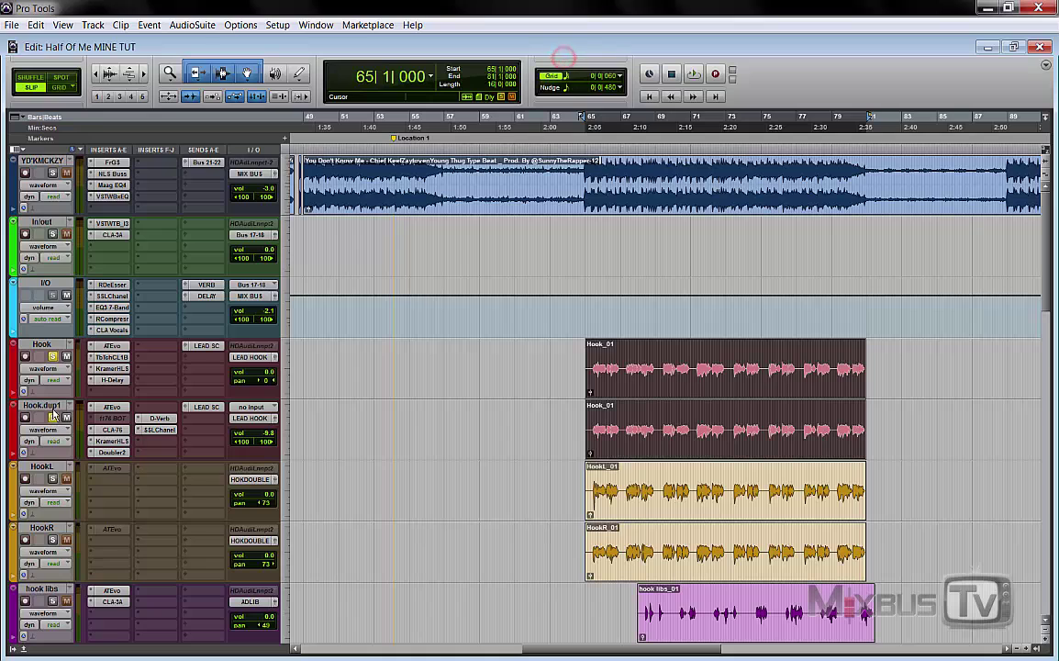
# - Review the LEAD HOOK bus inserts one by one, from RDeEsser, H-EQ and EQ3 7-Band to RCompressor and CLA Vocals, and close the plug-in window
pyautogui.scroll(-1, 458, 385)
pyautogui.scroll(-20, 149, 329)
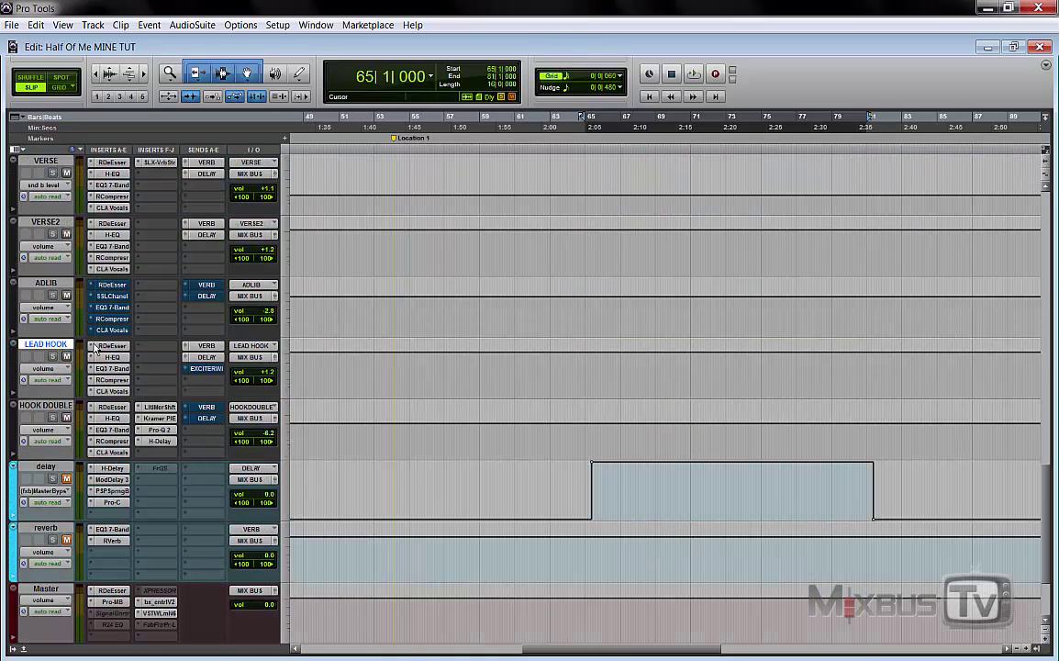
pyautogui.click(110, 346)
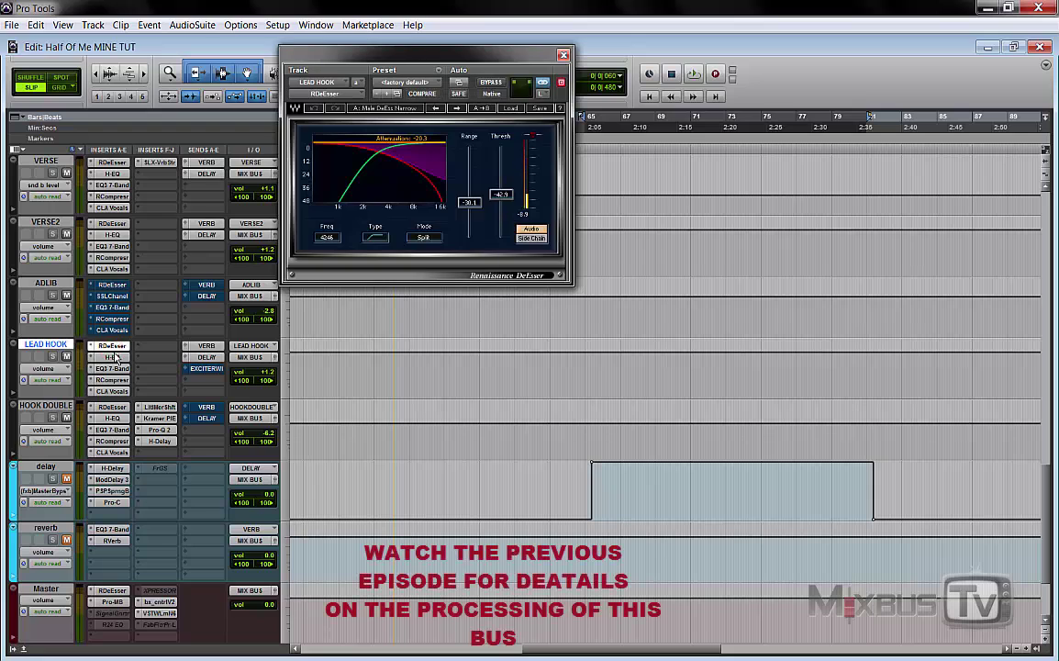
pyautogui.click(112, 357)
pyautogui.click(112, 368)
pyautogui.click(112, 379)
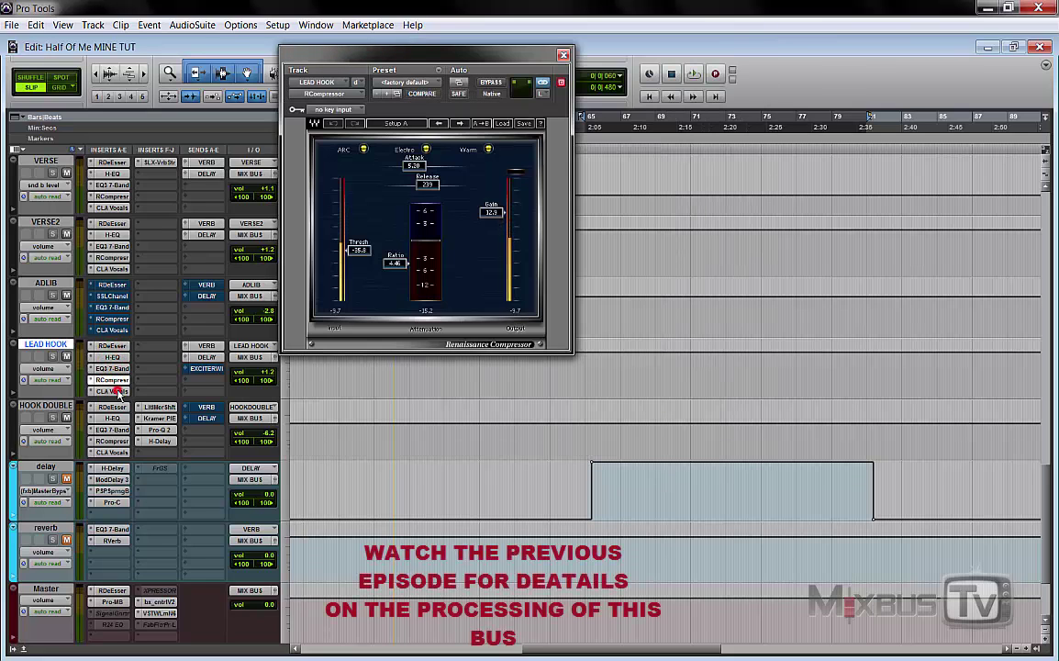
pyautogui.click(112, 391)
pyautogui.click(741, 57)
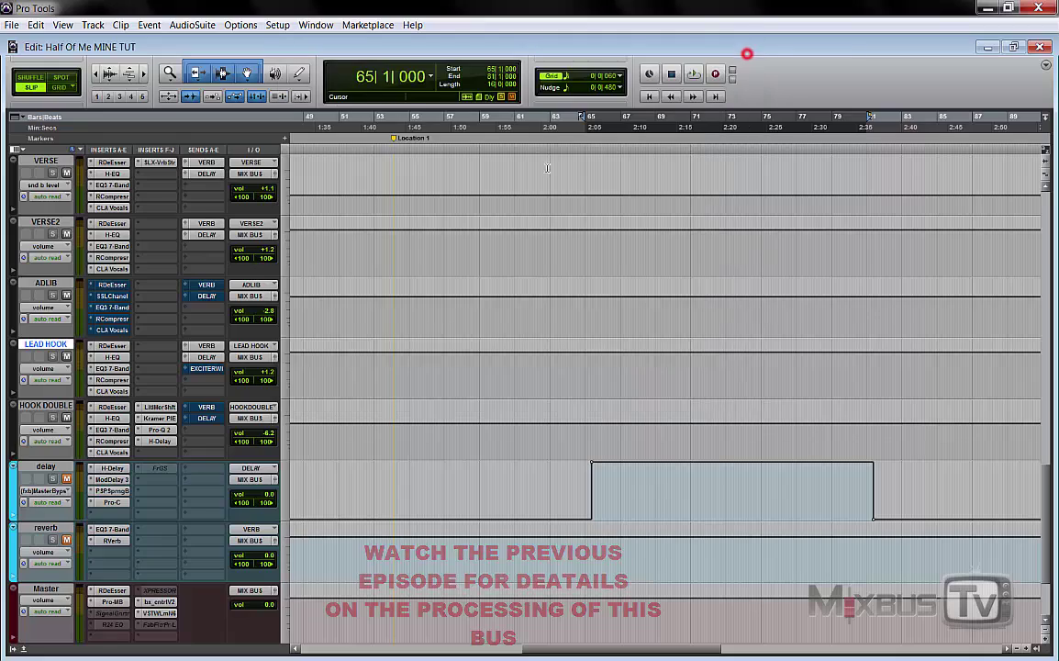
# - Return to the hook vocal tracks and place the edit cursor in the Hook track's Hook_01 clip at about bar 71
pyautogui.scroll(10, 619, 279)
pyautogui.scroll(5, 618, 279)
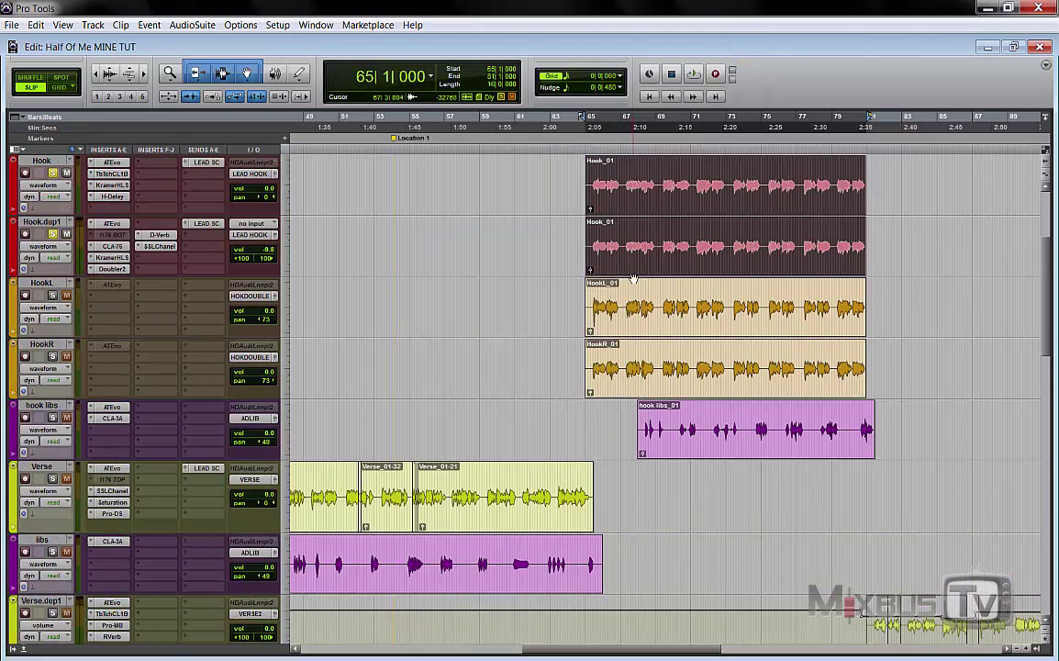
pyautogui.scroll(1, 561, 237)
pyautogui.click(627, 227)
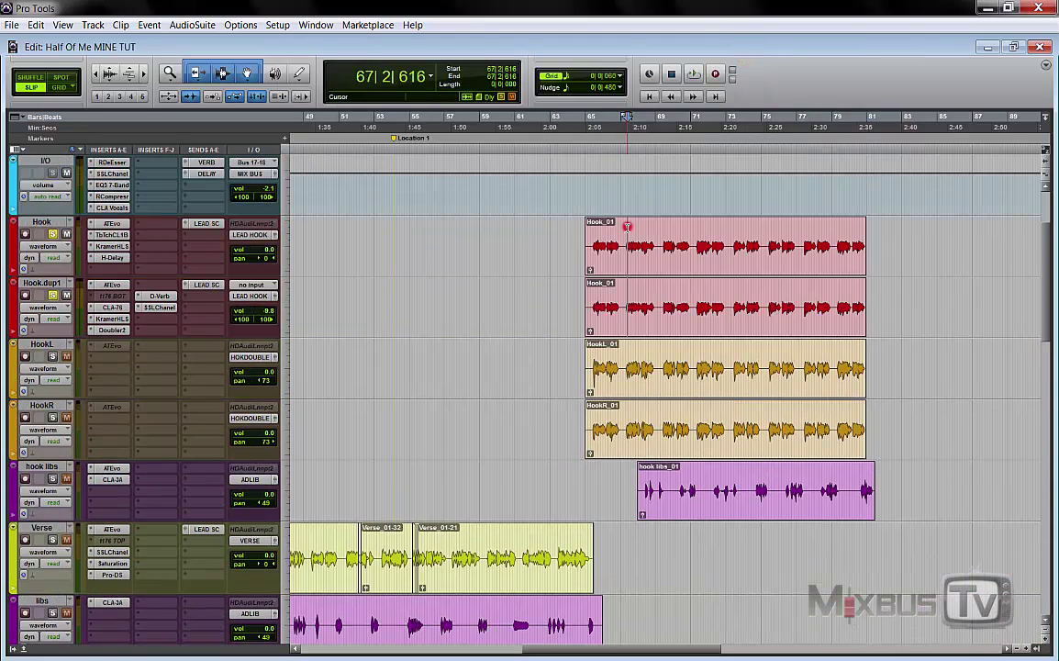
pyautogui.click(690, 237)
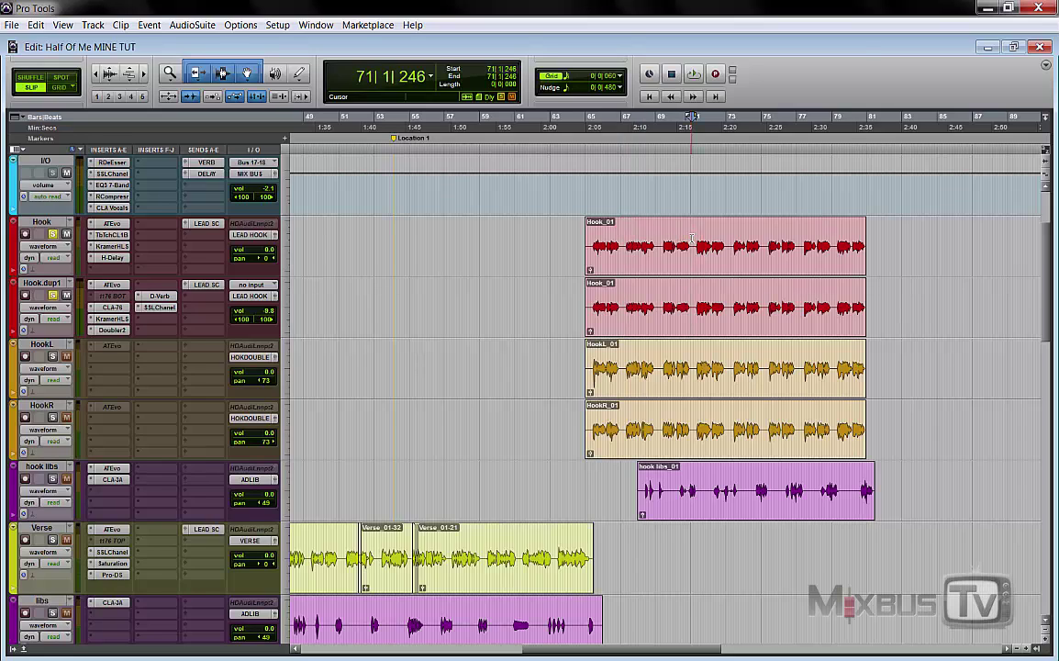